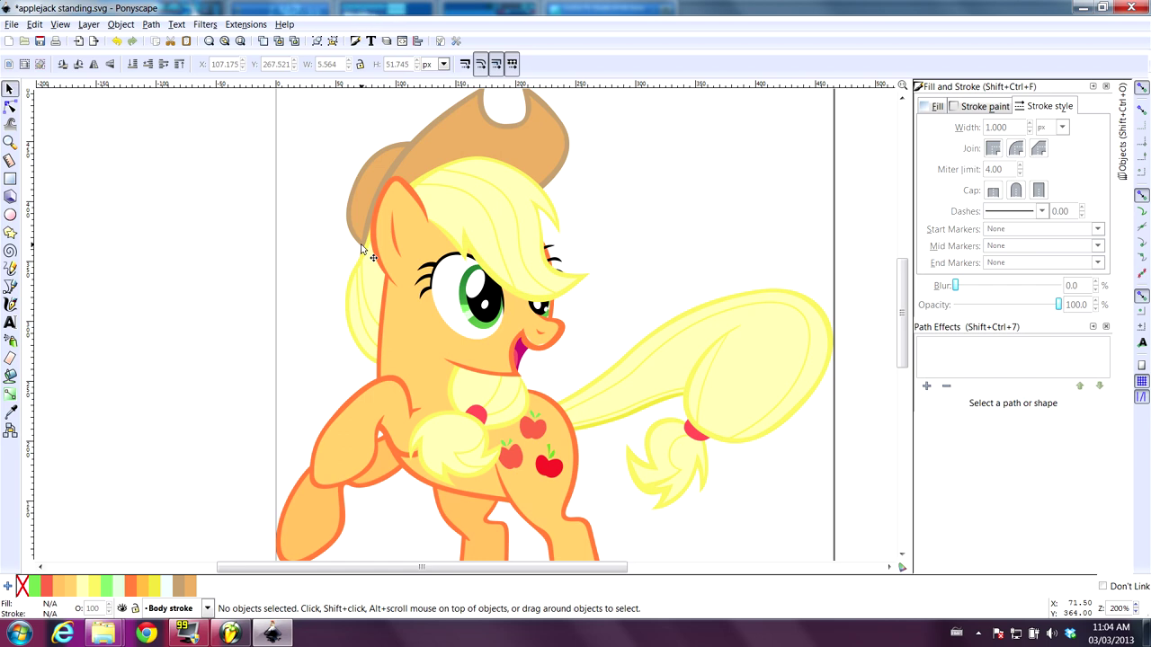
Examine how the pony's body, tail, hat and eye outlines are built by selecting each with the node editing tool
left_click(10, 107)
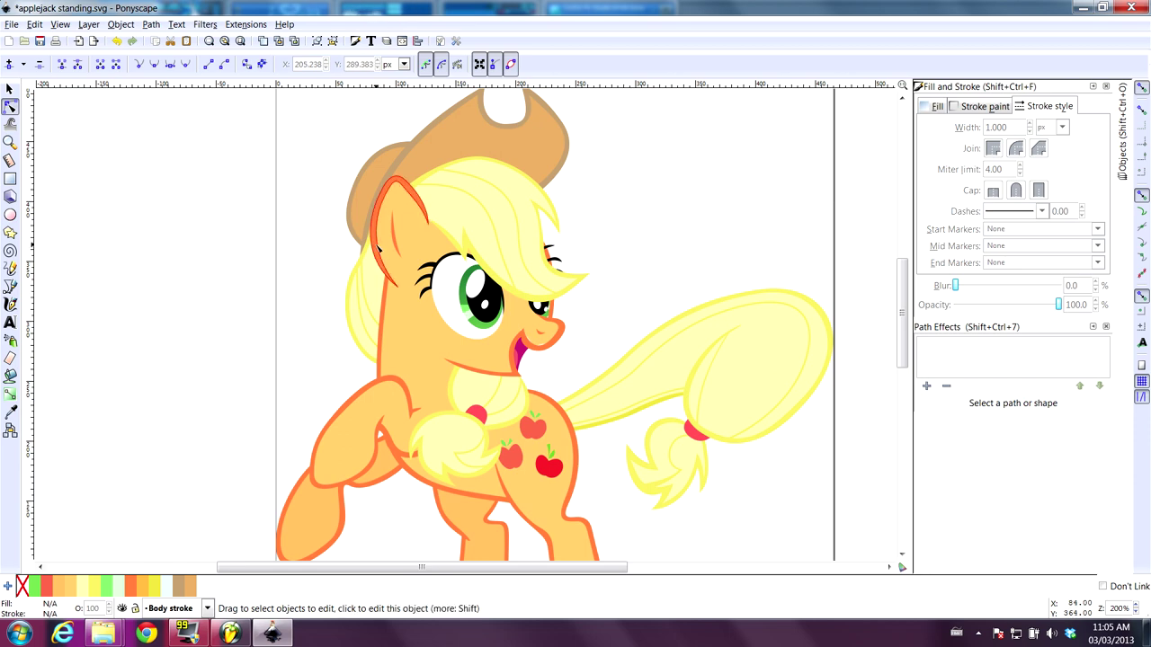
left_click(401, 184)
left_click(342, 506)
left_click(437, 505)
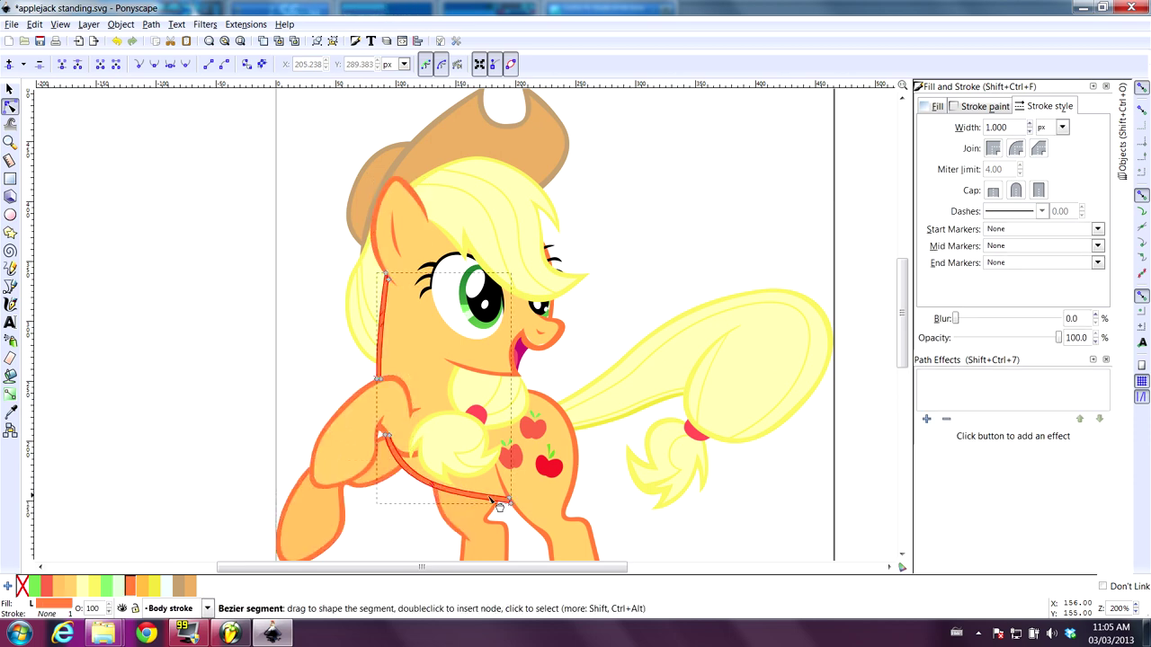
left_click(563, 505)
left_click(611, 423)
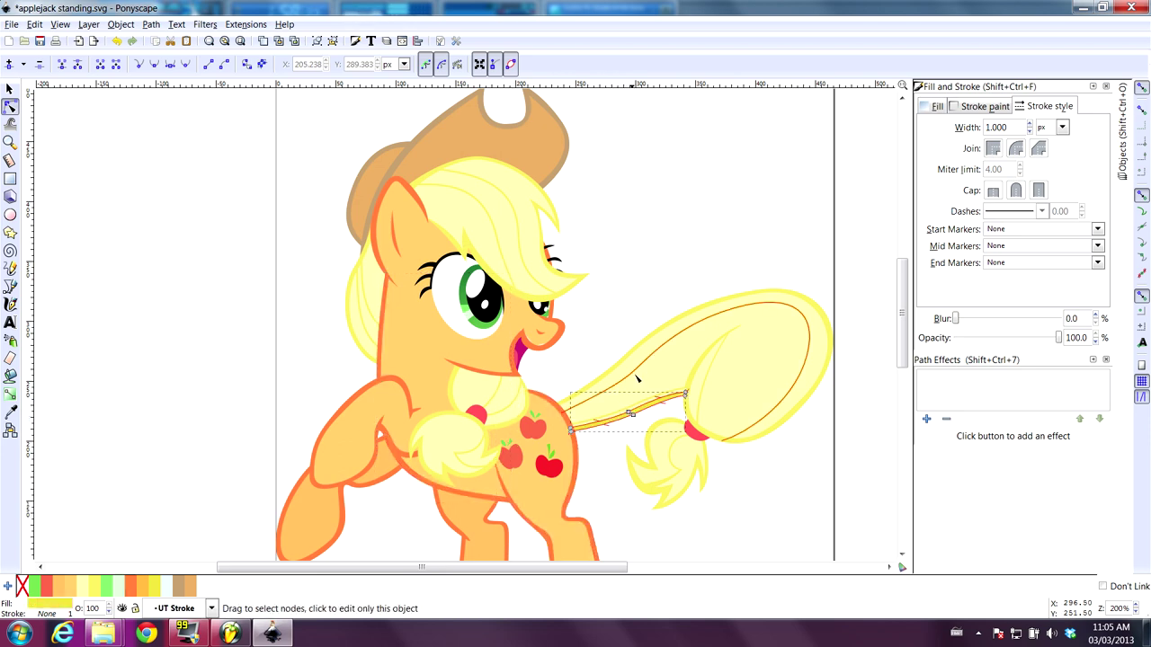
left_click(695, 382)
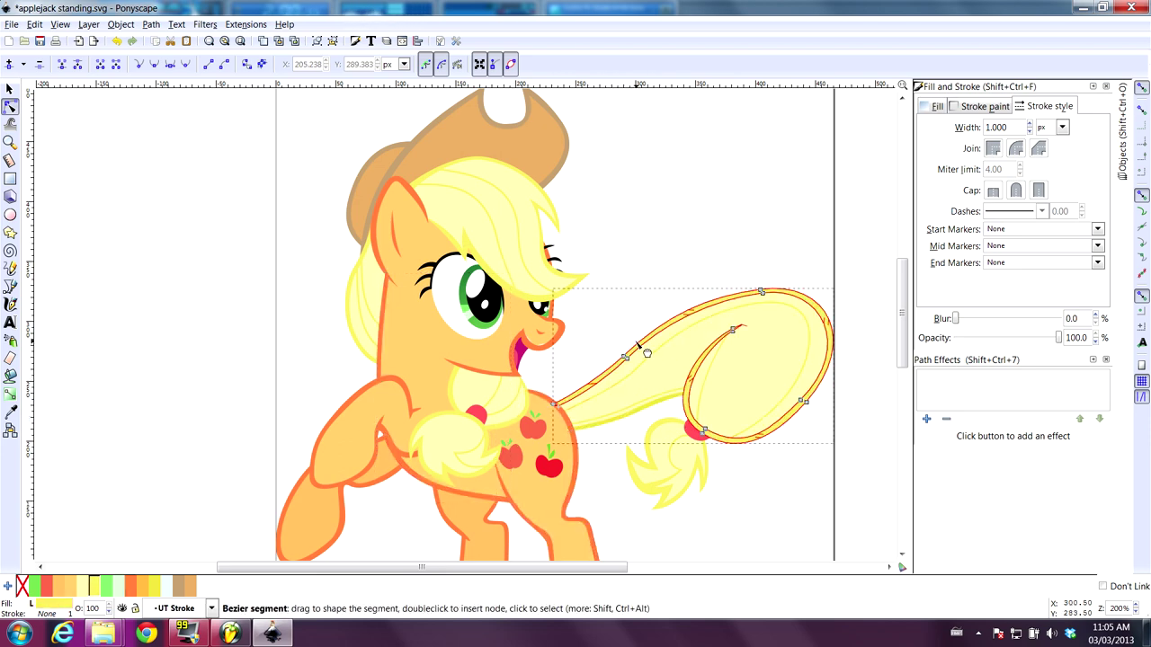
left_click(565, 164)
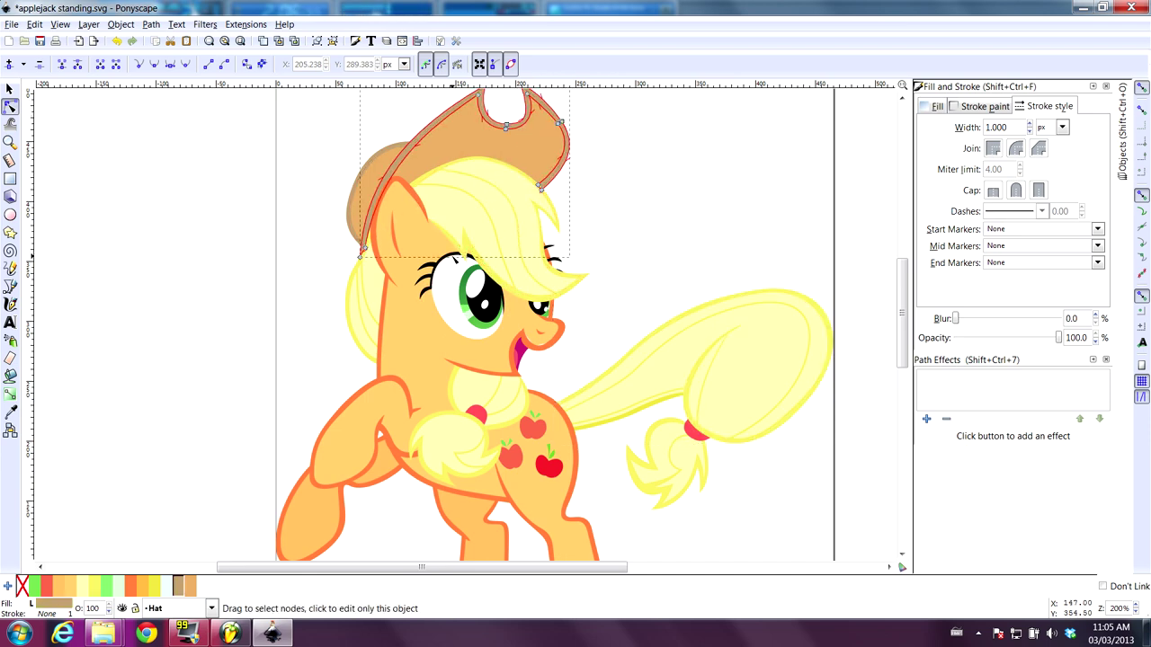
left_click(450, 333)
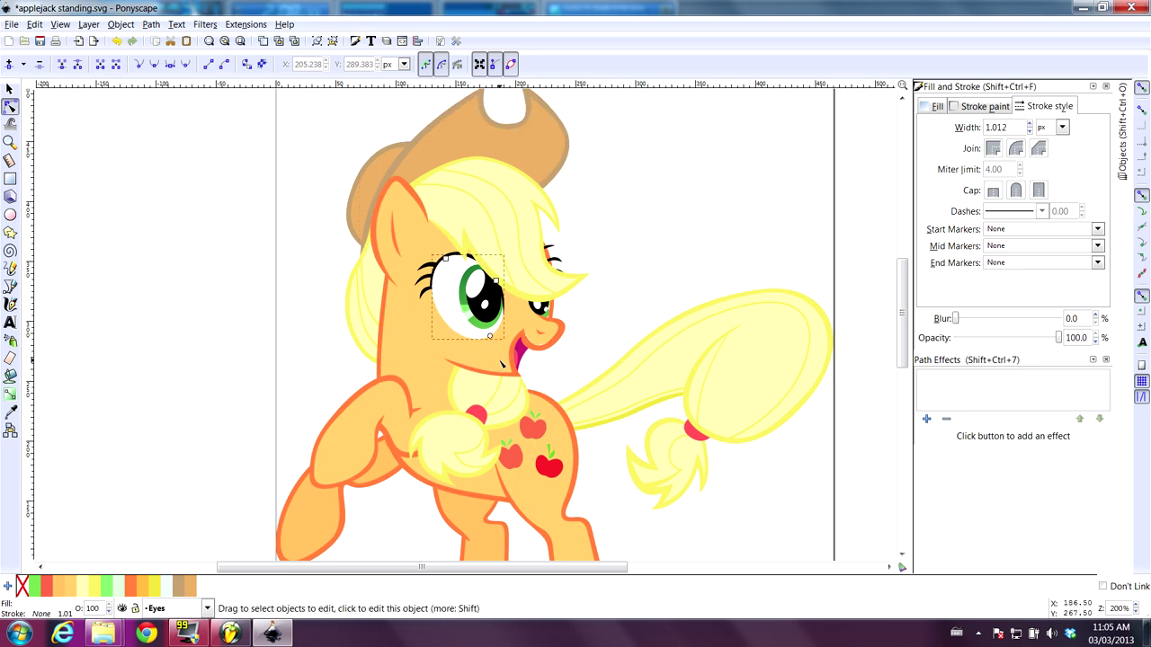
Reposition the outer and inner corner nodes of the orange muzzle outline where the mouth meets the cheek
scroll(501, 363, "up", 3, "ctrl")
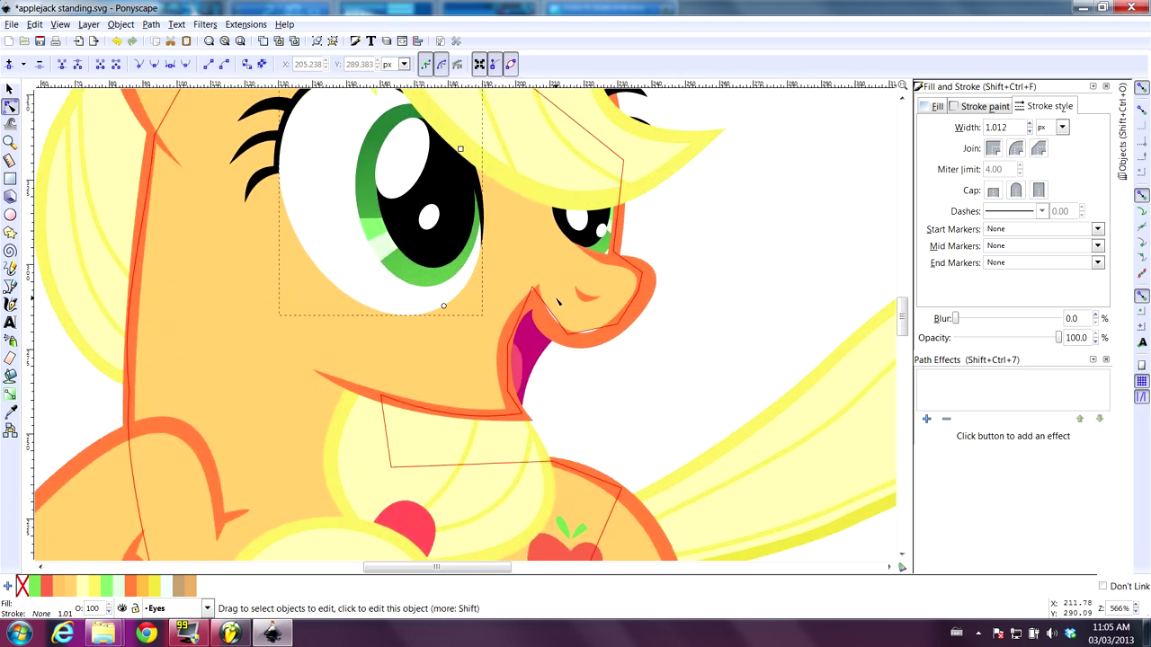
scroll(557, 301, "up", 1, "ctrl")
left_click(571, 353)
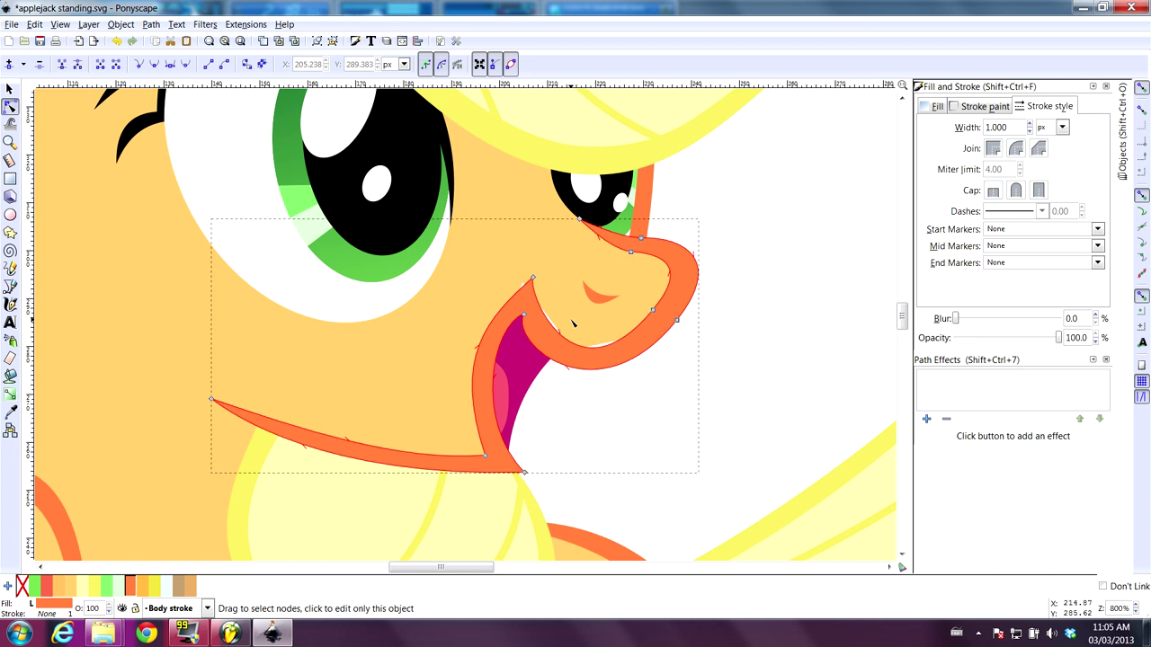
left_click(527, 316)
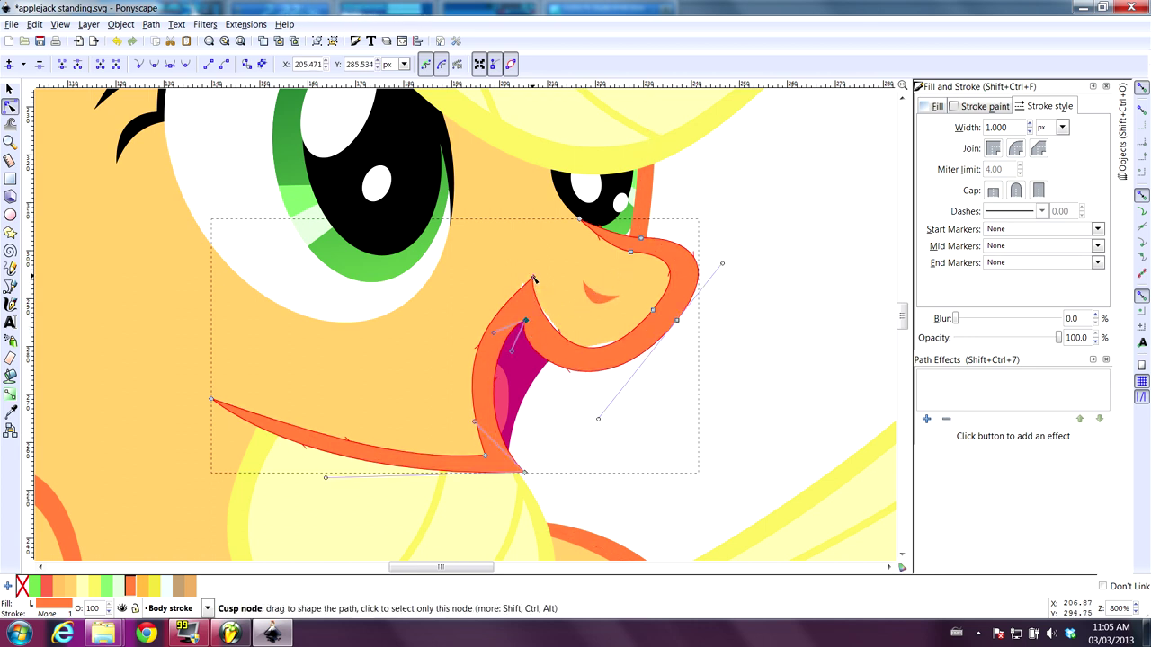
left_click_drag(533, 281, 528, 319)
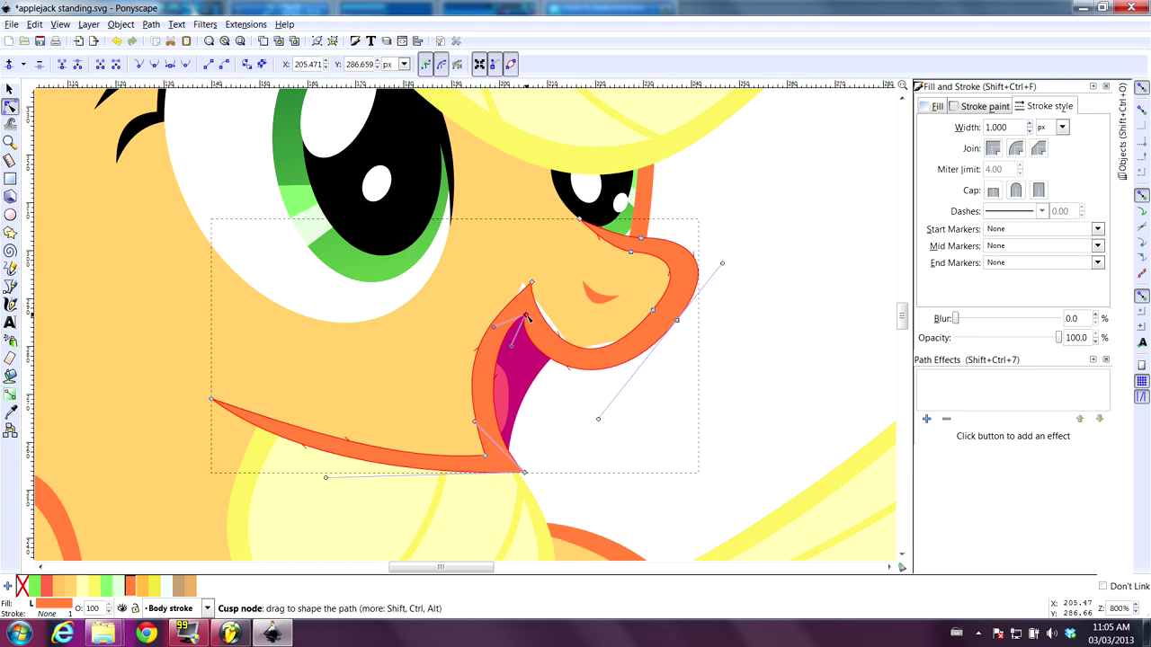
Draw an open six-node Bezier path with straight segments along the orange jaw, mouth and muzzle outline, ending below the far eye
left_click(9, 286)
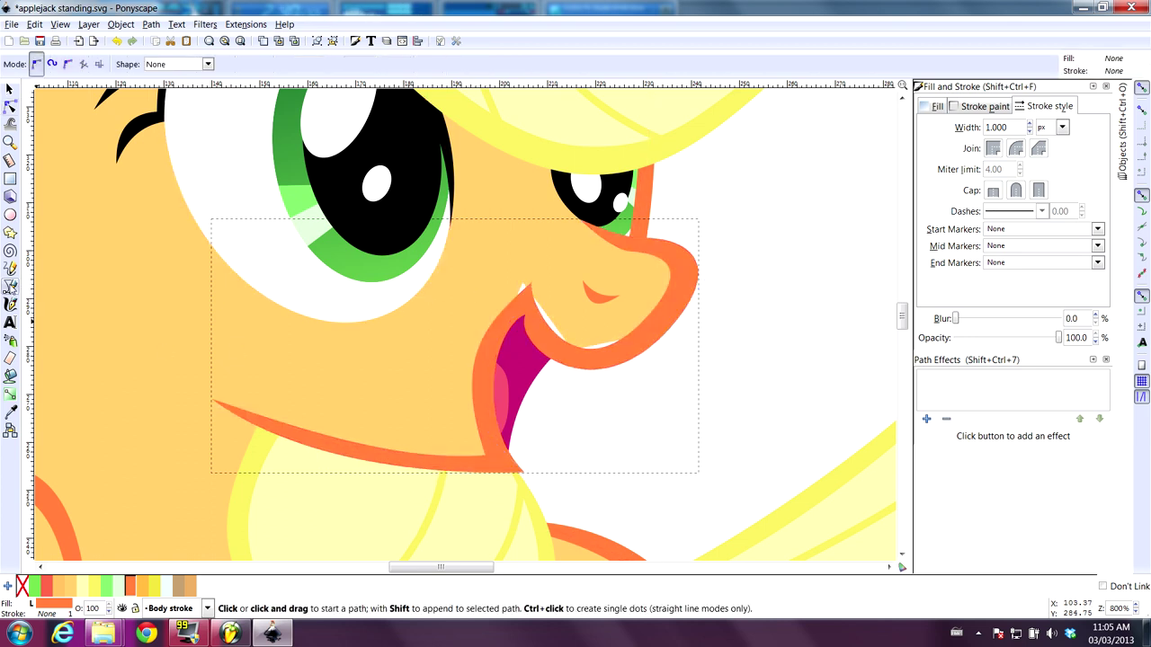
left_click(218, 402)
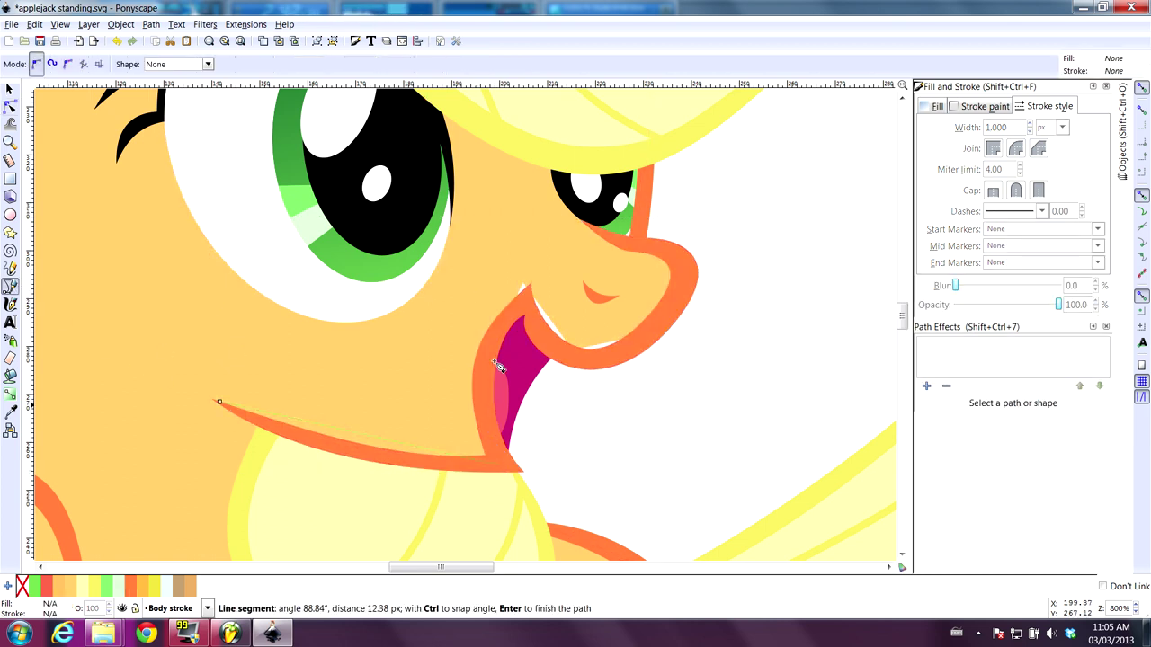
left_click(532, 313)
left_click(656, 321)
left_click(648, 232)
left_click(613, 235)
key("Return")
Bend the new path's straight segments so they follow the middle of the orange muzzle, mouth and jaw outline
key("n")
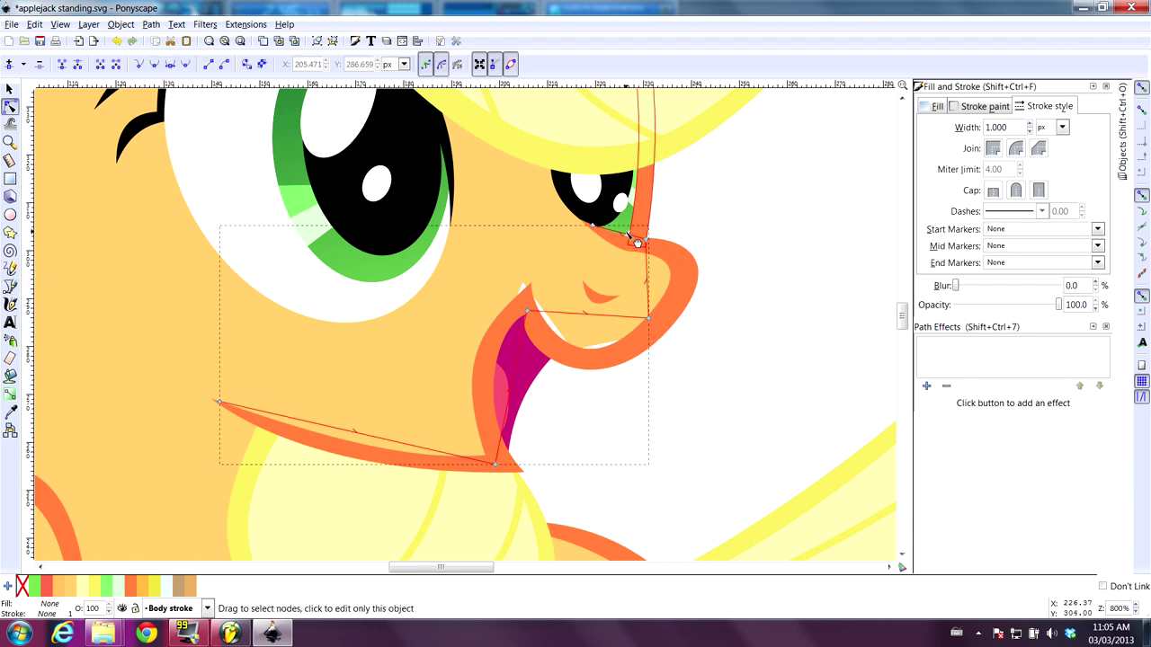
left_click_drag(627, 234, 669, 275)
left_click_drag(604, 326, 583, 368)
left_click_drag(514, 398, 487, 384)
left_click_drag(392, 447, 389, 459)
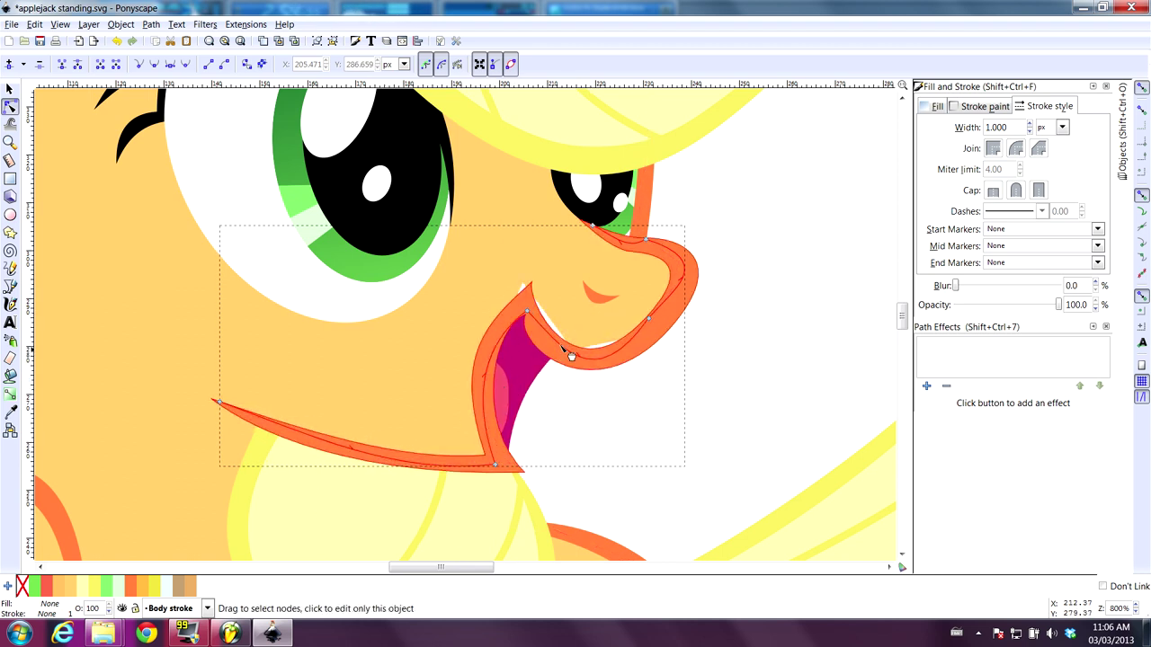
Make the path's two nodes on the front of the muzzle smooth, shift them slightly and shorten the upper node's handle
left_click_drag(702, 213, 617, 356)
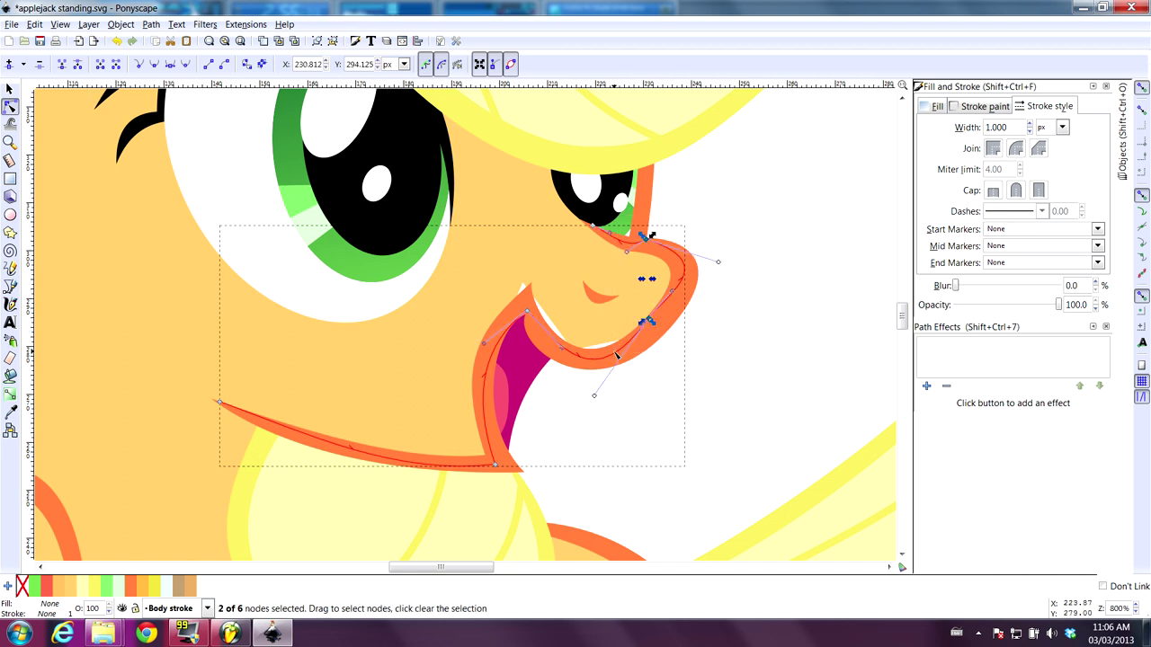
key("shift+s")
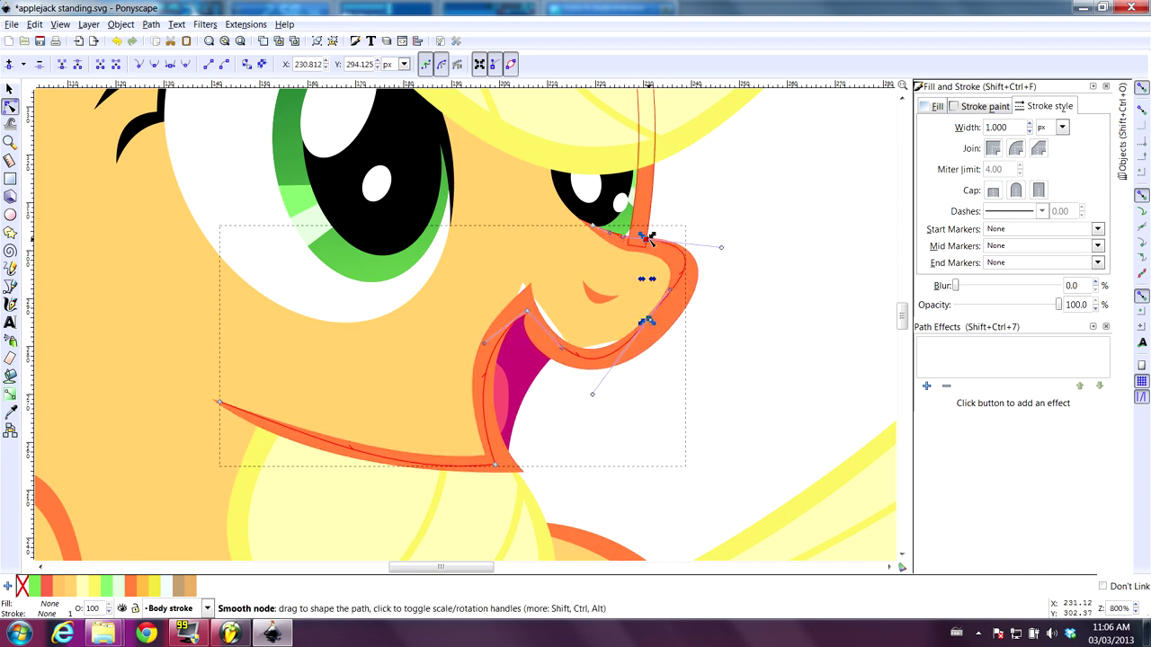
left_click_drag(646, 320, 649, 327)
left_click_drag(724, 252, 695, 249)
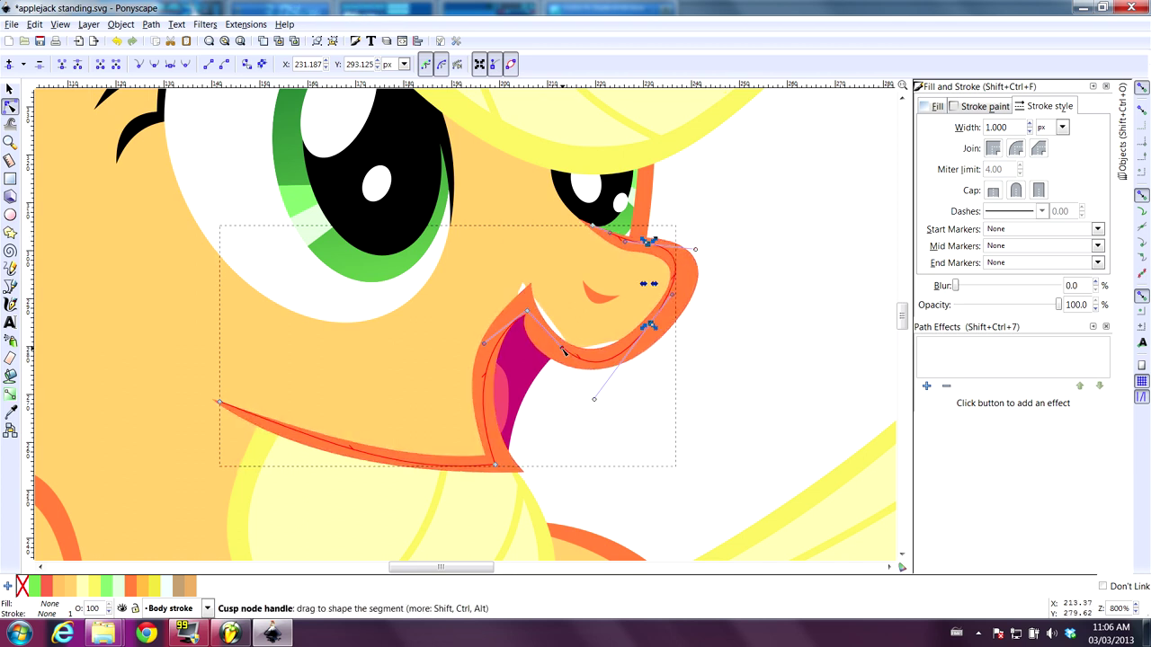
Adjust the path's mouth-corner node and the surrounding handles to refine the curves under the muzzle and beside the mouth
left_click_drag(566, 352, 555, 357)
left_click_drag(531, 313, 524, 306)
left_click_drag(480, 338, 488, 335)
left_click_drag(594, 401, 598, 391)
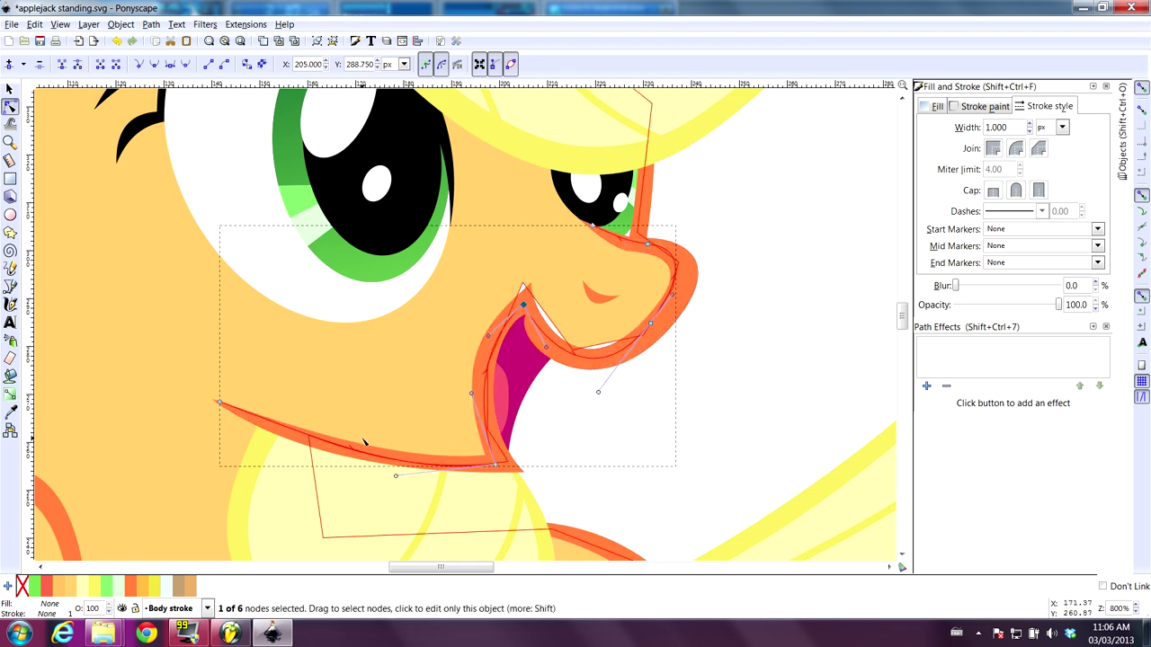
Apply the green swatch as the path's stroke colour and adjust the curve handle at the jaw-line end
left_click(39, 589, "shift")
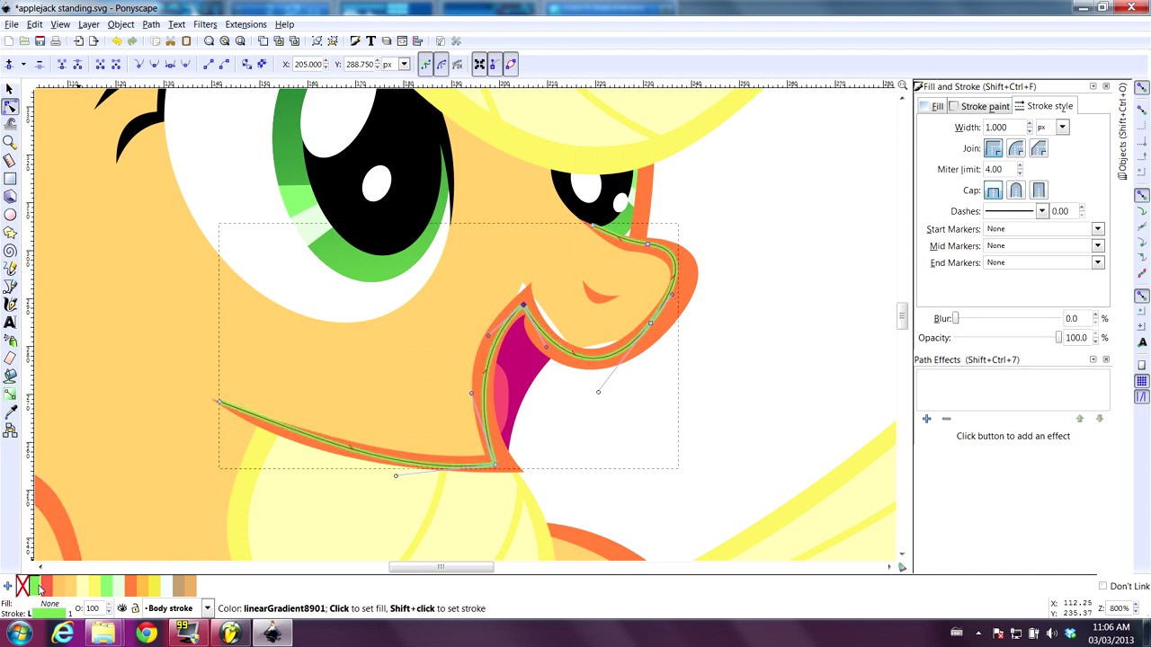
left_click(219, 403)
left_click_drag(309, 444, 303, 444)
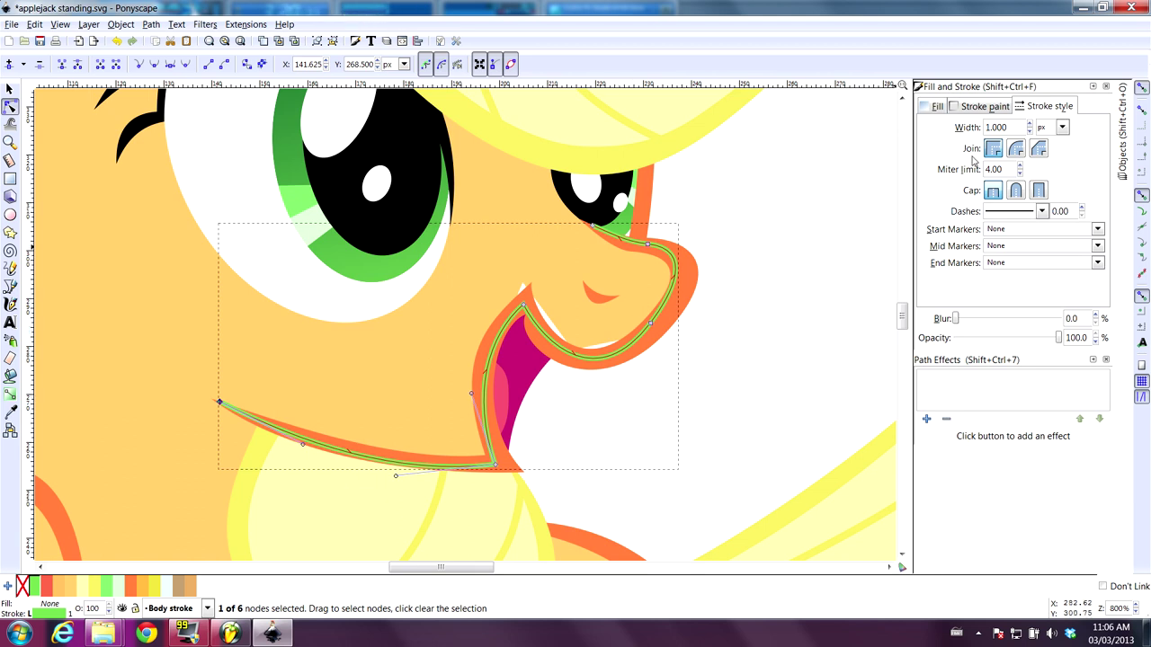
Set the path's stroke width to 4 px and adjust the curve at its end below the far eye
left_click_drag(1007, 126, 953, 128)
type("4")
key("Return")
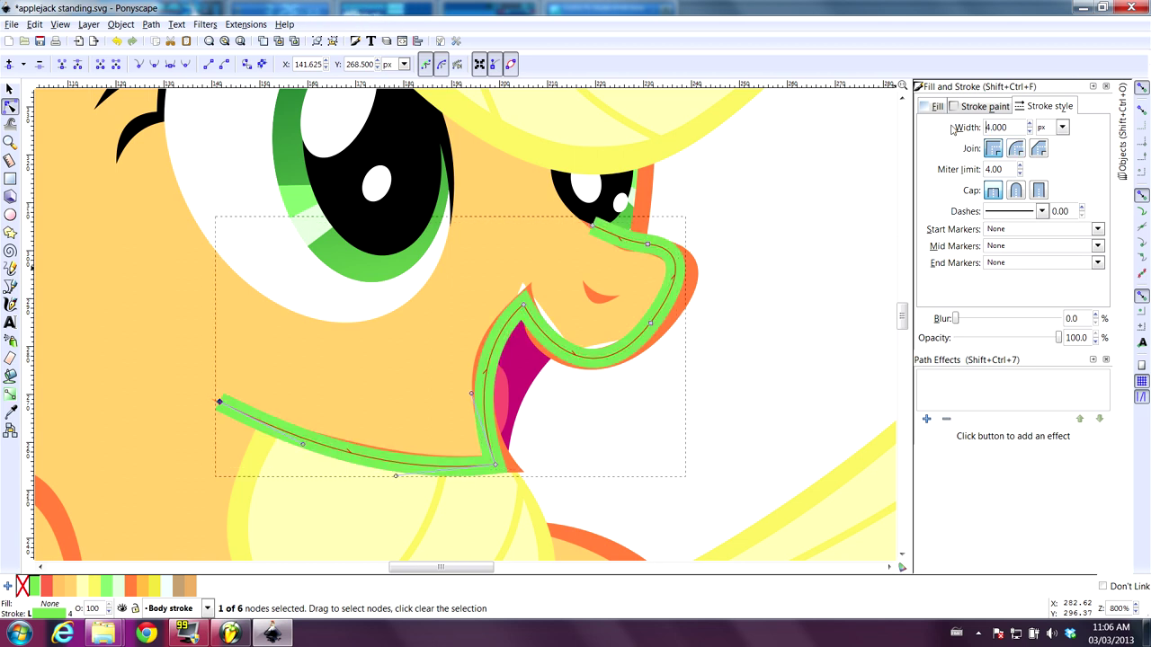
left_click(593, 226)
left_click_drag(622, 242, 617, 246)
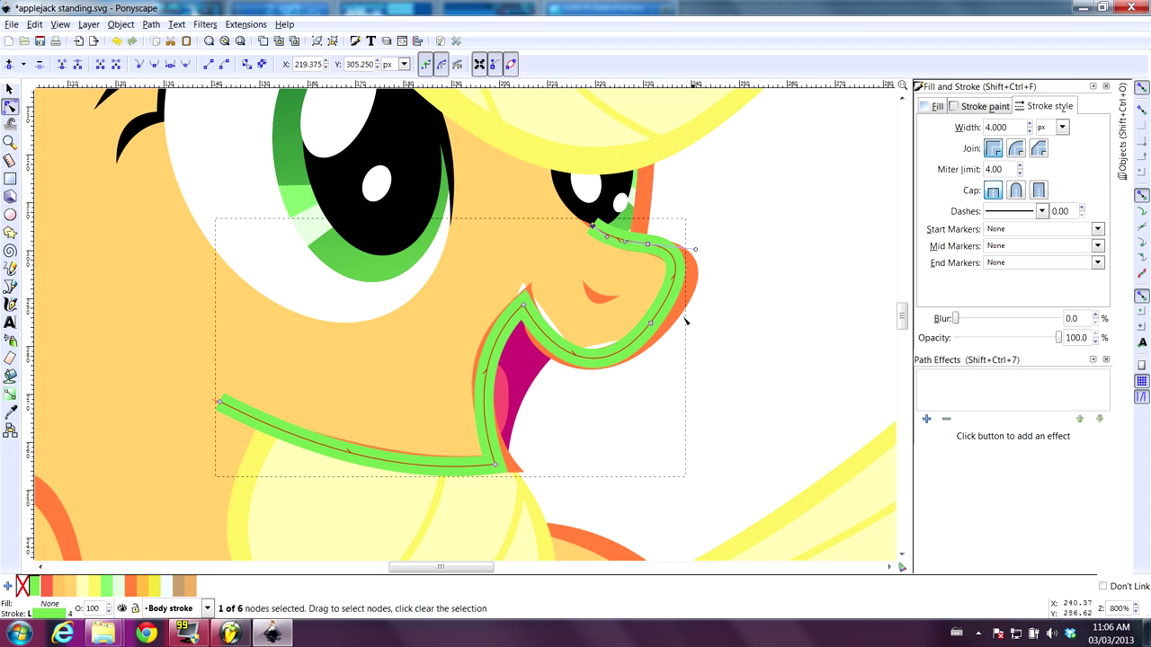
Add the Power stroke path effect to the green path and drag the width control point under the muzzle slightly outward
left_click(927, 419)
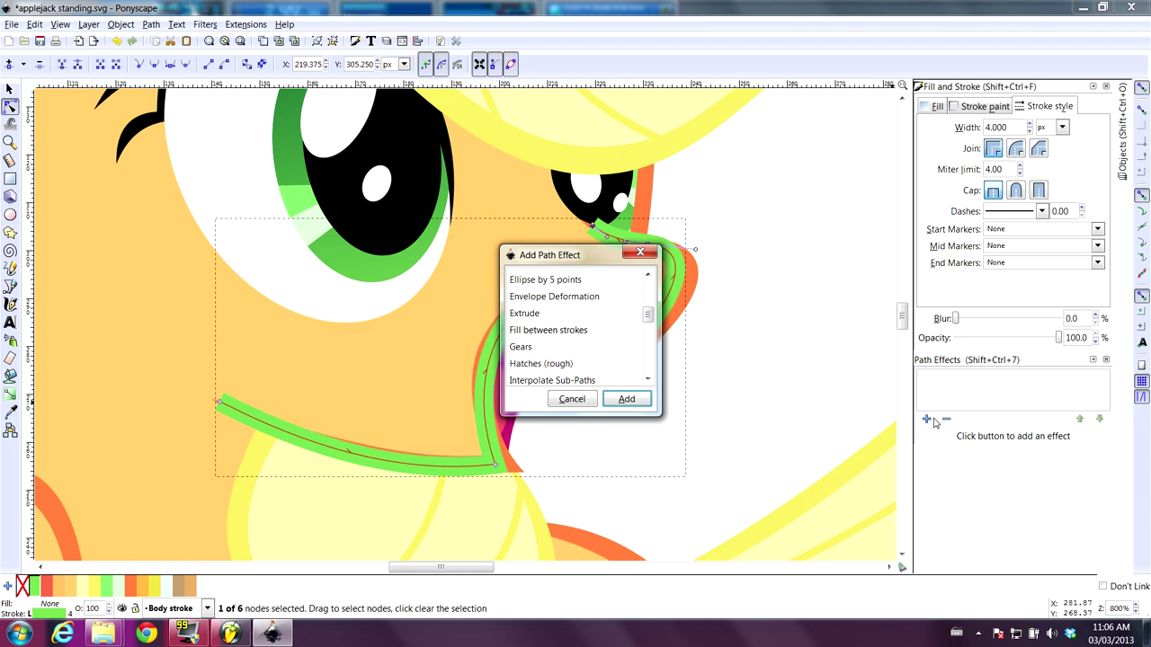
left_click_drag(648, 315, 649, 349)
left_click(573, 371)
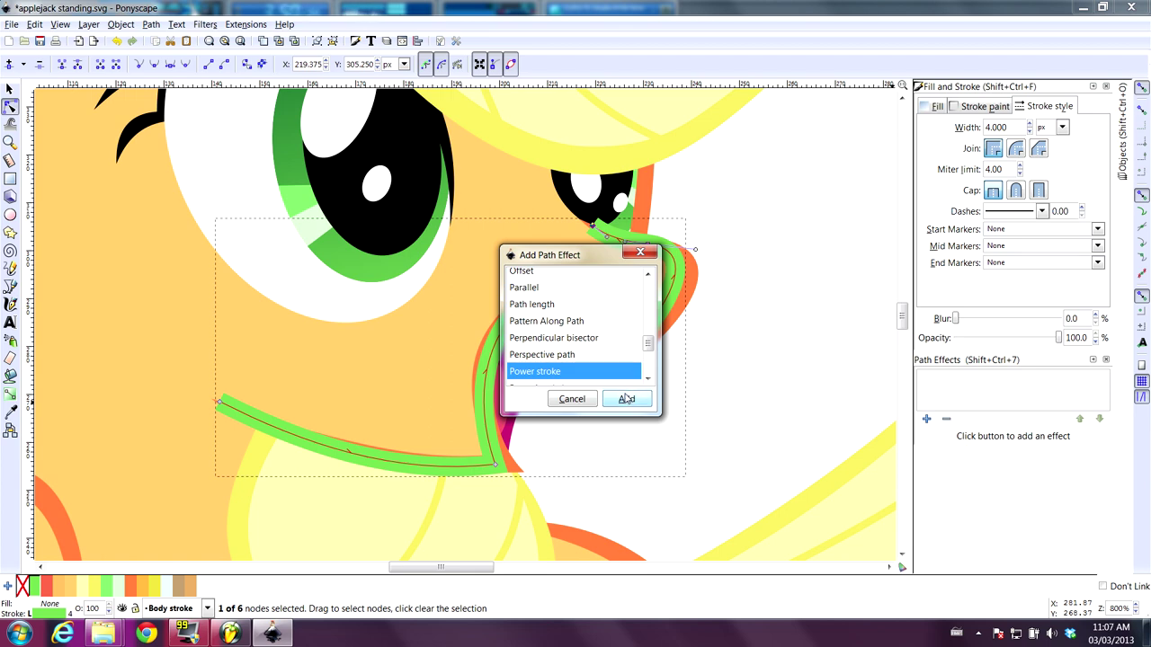
left_click(627, 399)
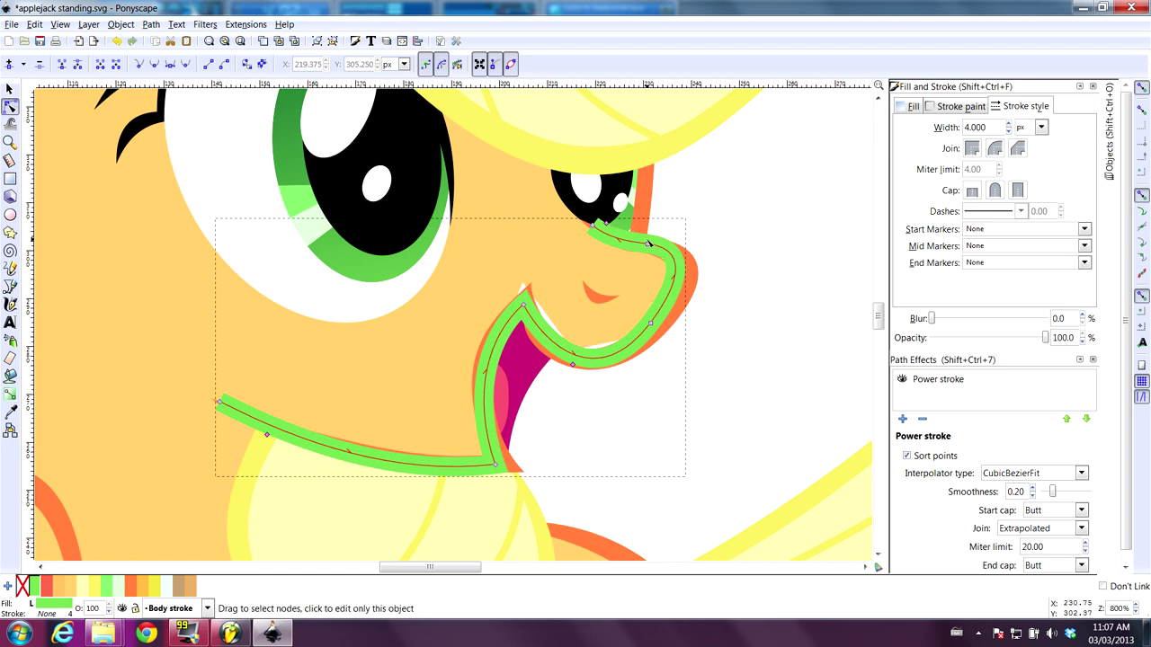
mouse_move(574, 365)
left_mouse_down()
mouse_move(578, 384)
mouse_move(582, 375)
left_mouse_up()
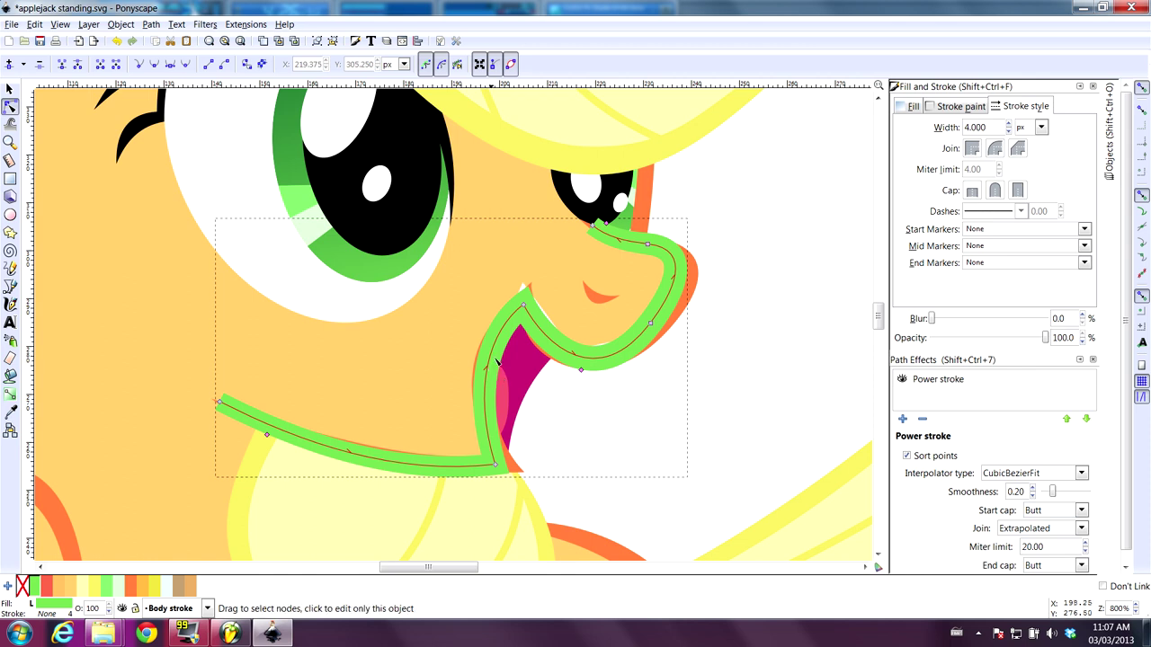
Set the Power stroke's start and end caps to Zero width and extend the path's end node below the far eye
scroll(1037, 433, "down", 1)
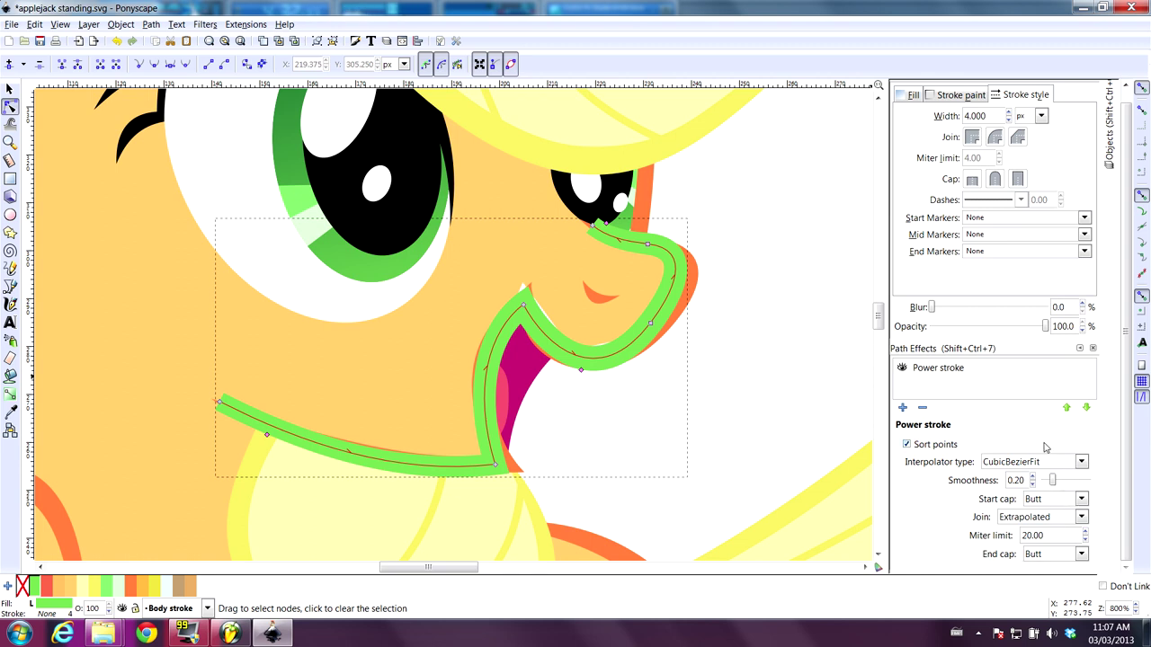
left_click(1081, 499)
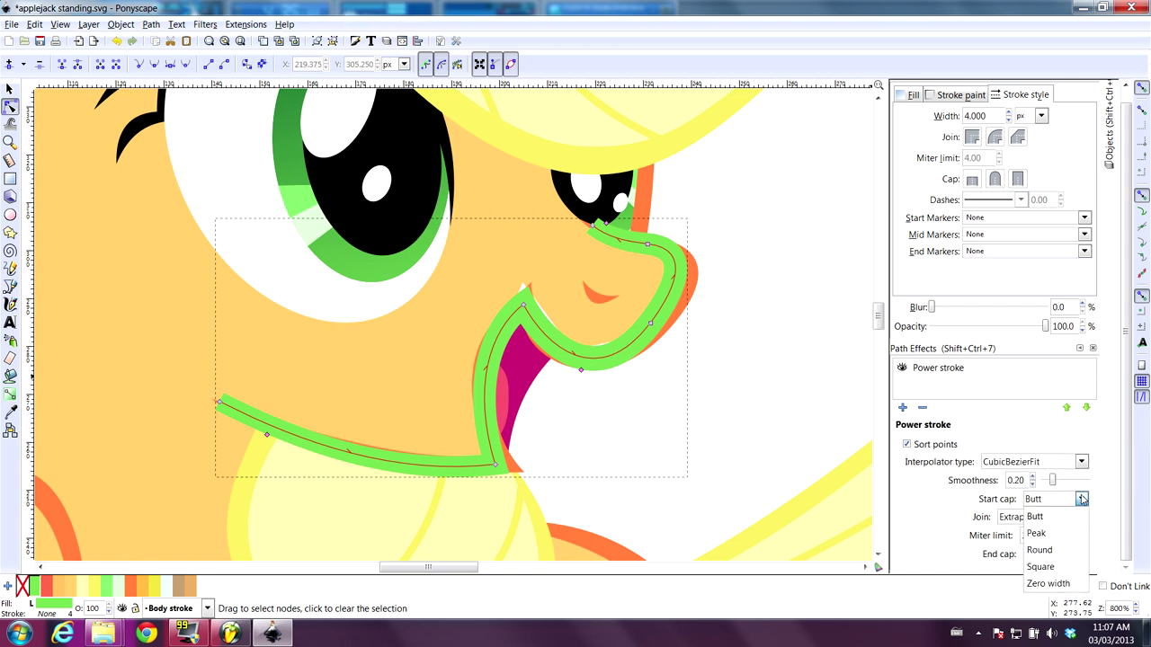
left_click(1069, 584)
left_click(1081, 553)
left_click(1075, 554)
scroll(1075, 554, "down", 4)
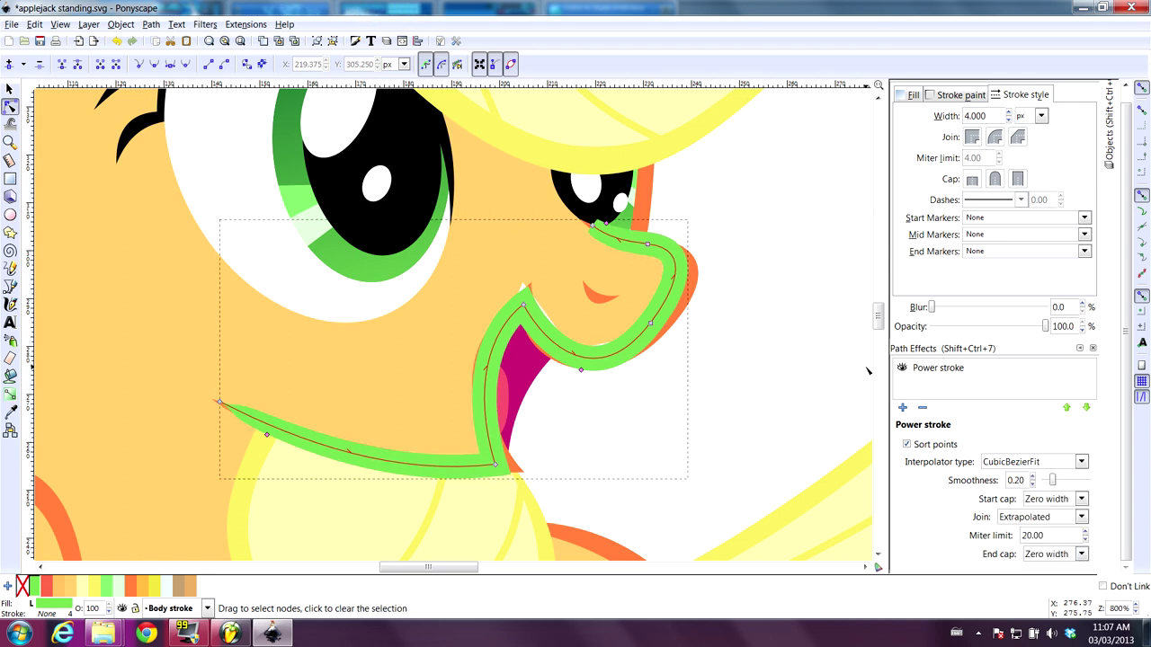
left_click(1081, 500)
left_click(1077, 517)
left_click(1082, 500)
left_click(1048, 584)
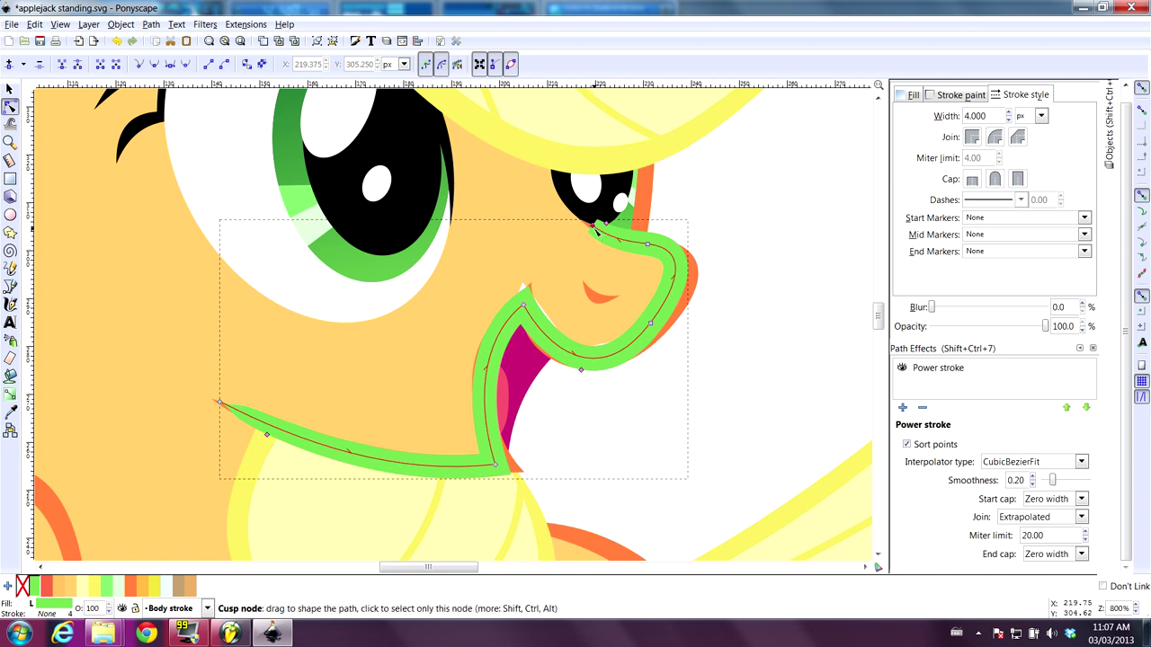
left_click_drag(596, 232, 580, 231)
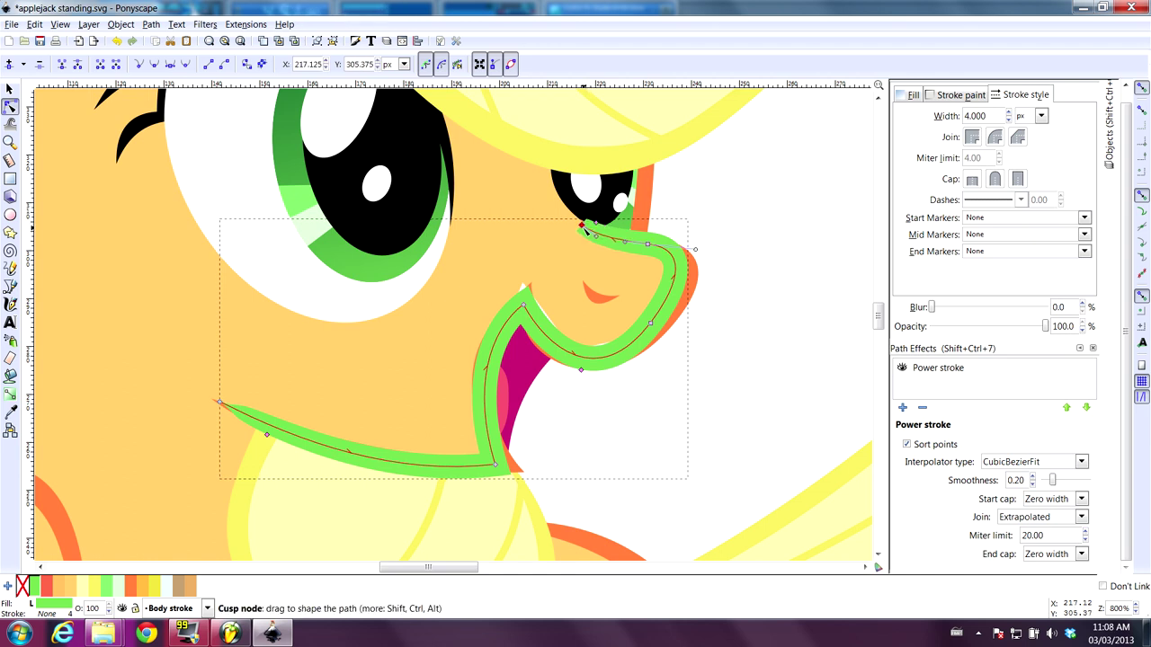
Set the Power stroke interpolator to CubicBezierSmooth and slide the width control point below the far eye along to the muzzle's upper curve
left_click(1081, 462)
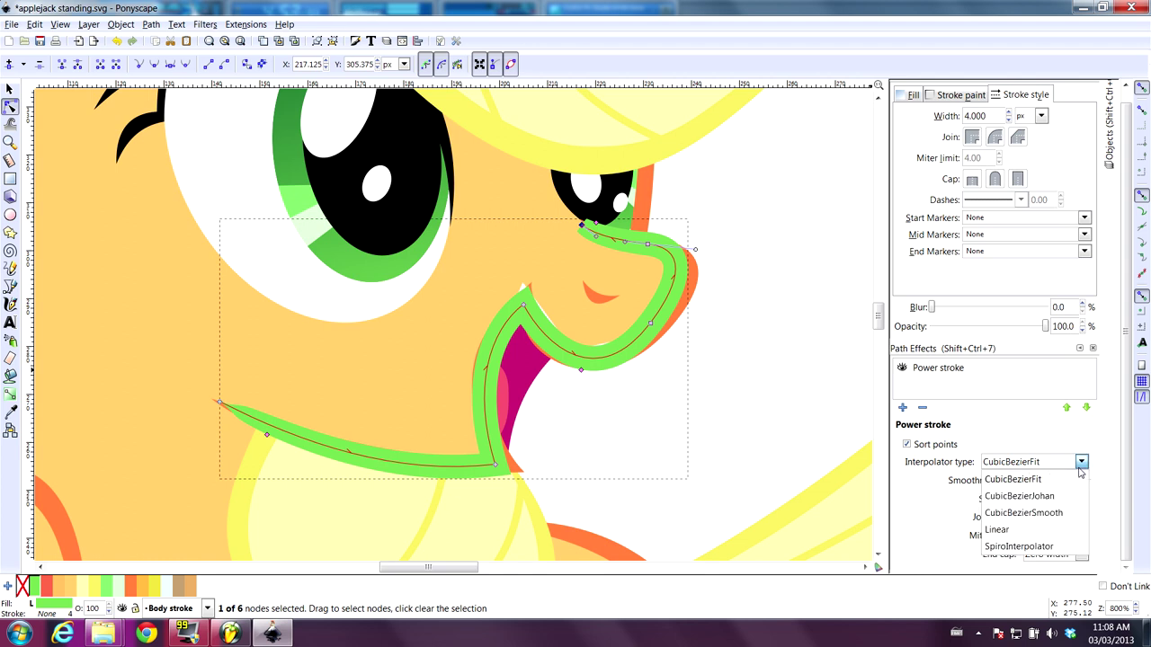
left_click(1058, 513)
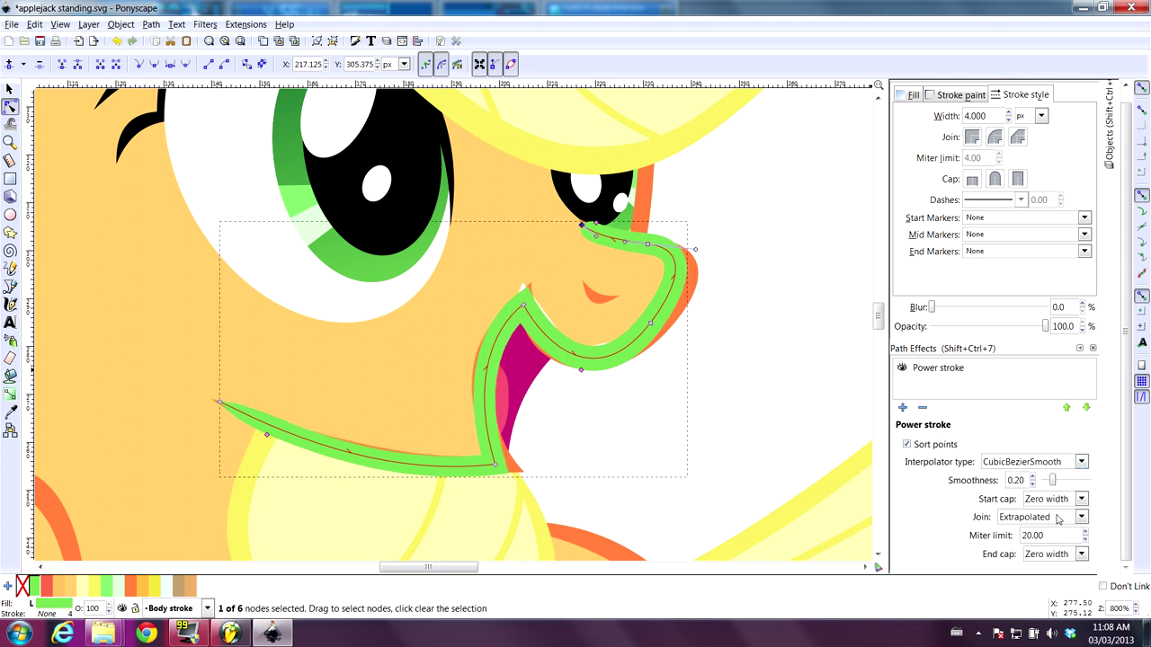
left_click(1082, 464)
left_click(1068, 513)
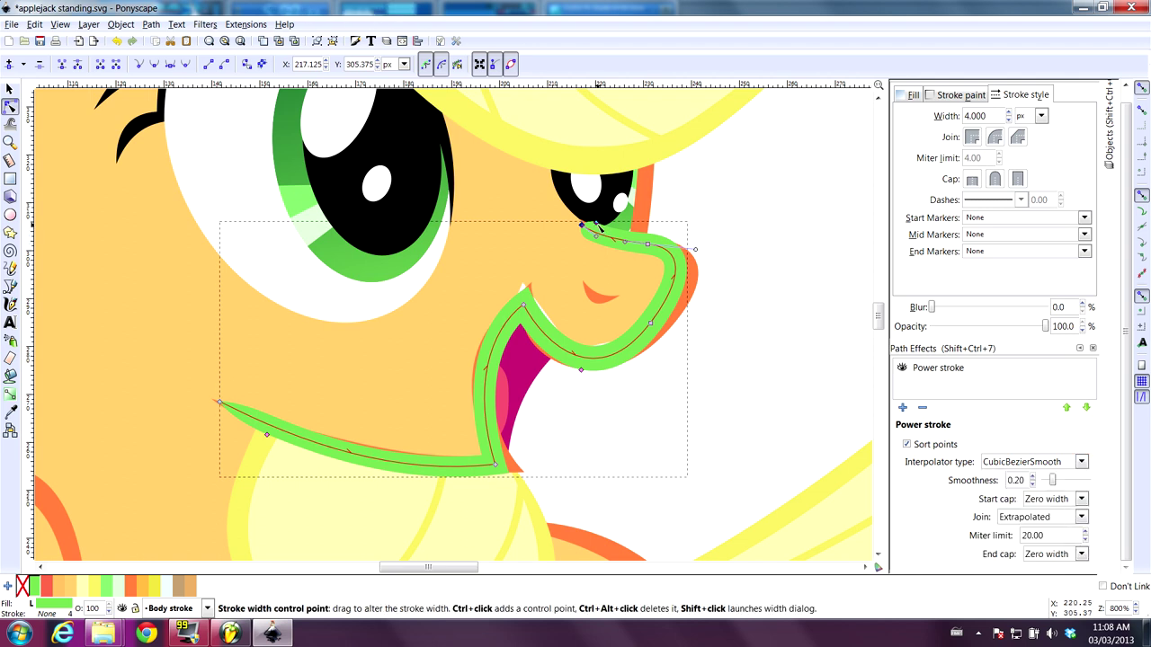
left_click_drag(599, 228, 655, 239)
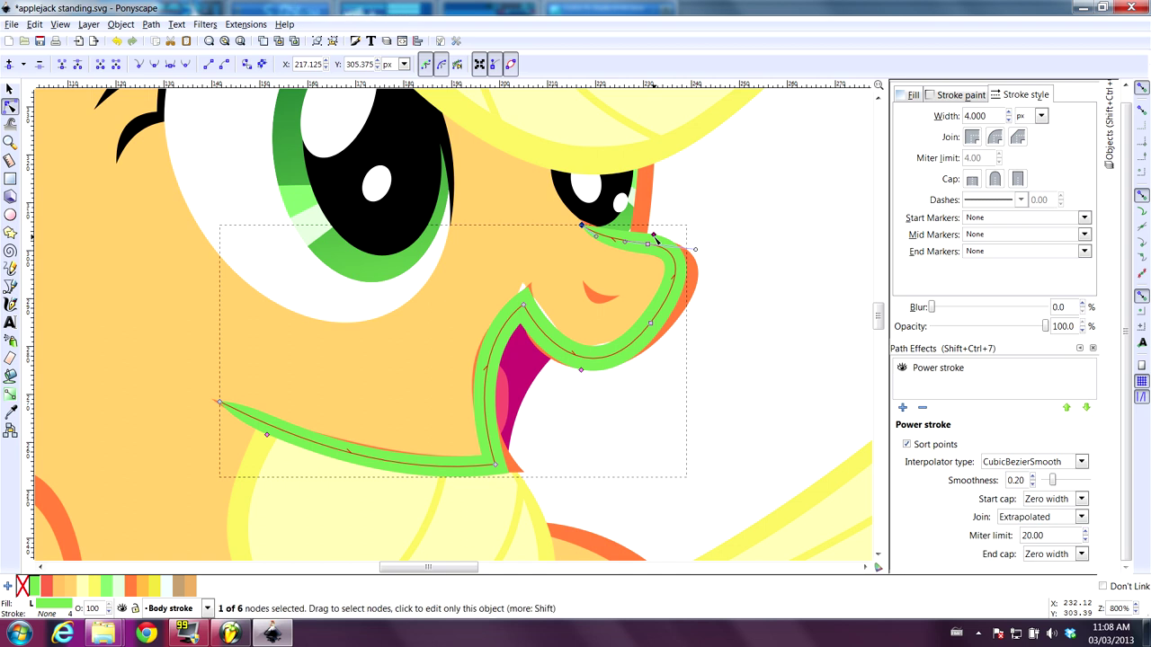
Set the width of the Power stroke control point below the far eye to 4 and enter an exact width for the one under the muzzle
left_click(654, 236, "shift")
left_click_drag(637, 336, 544, 333)
type("6")
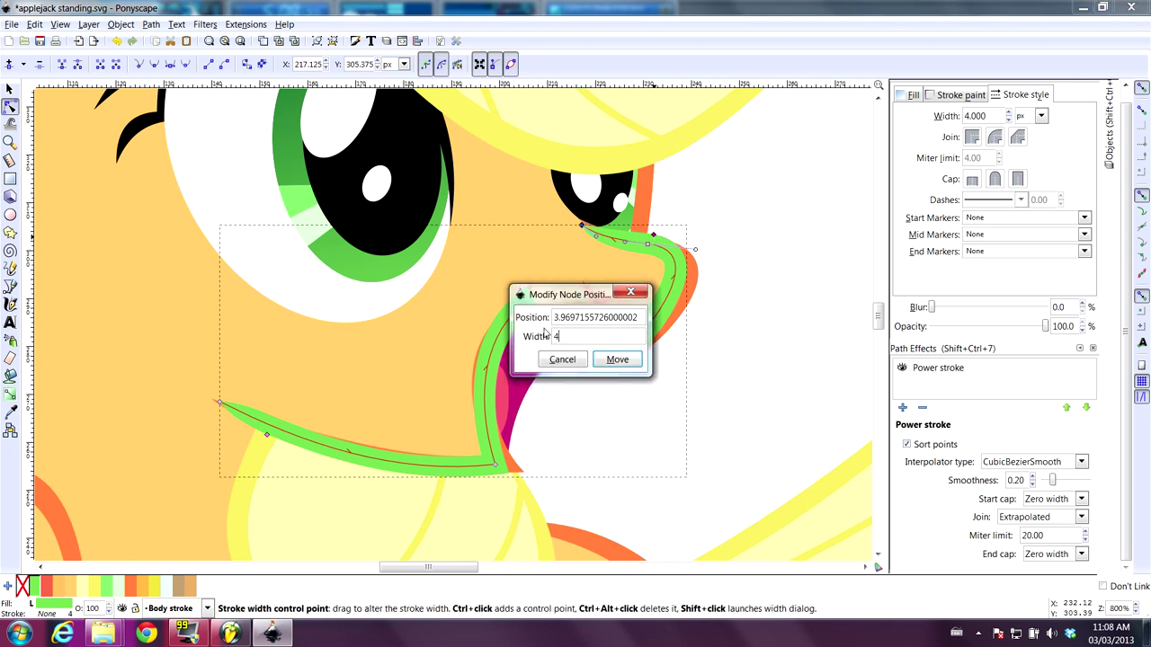
left_click(616, 359)
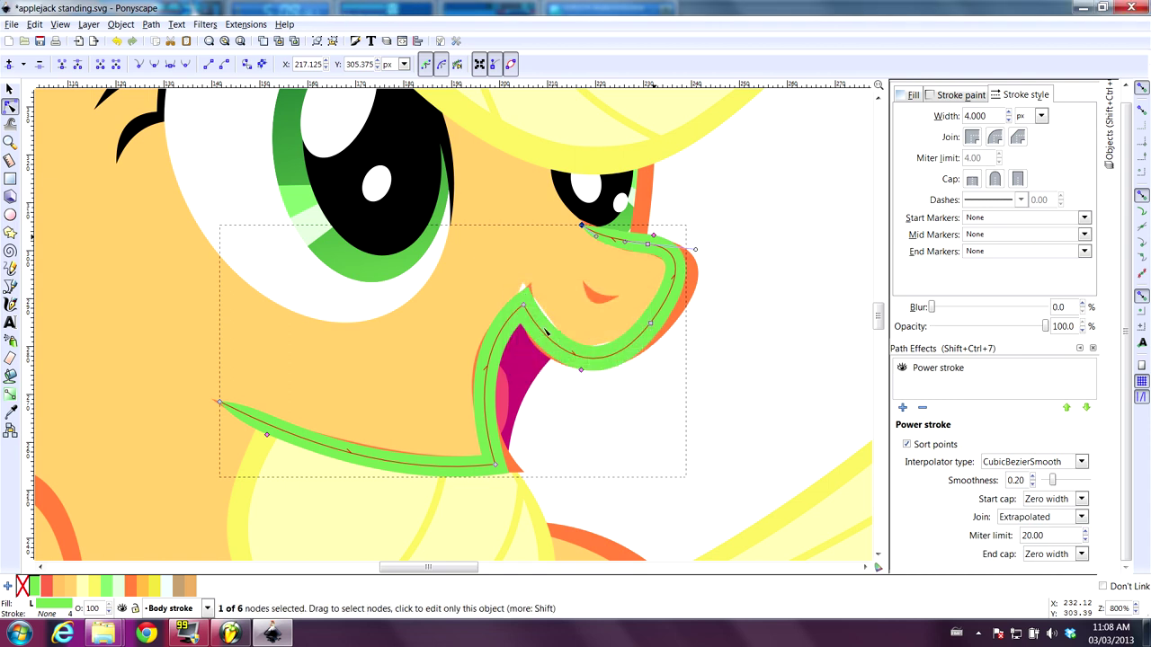
left_click(580, 369, "shift")
key("ctrl+a")
type("6")
key("Return")
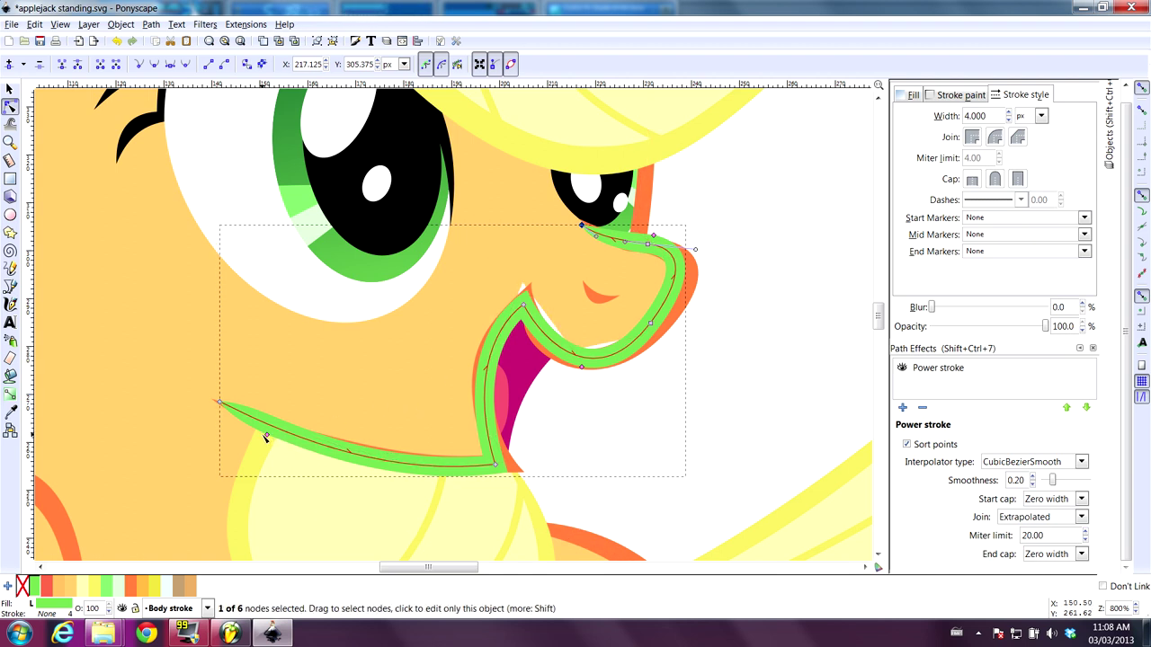
Slide the width control point near the jaw line's start along to the jaw corner and enter an exact width for it
left_click_drag(267, 436, 482, 479)
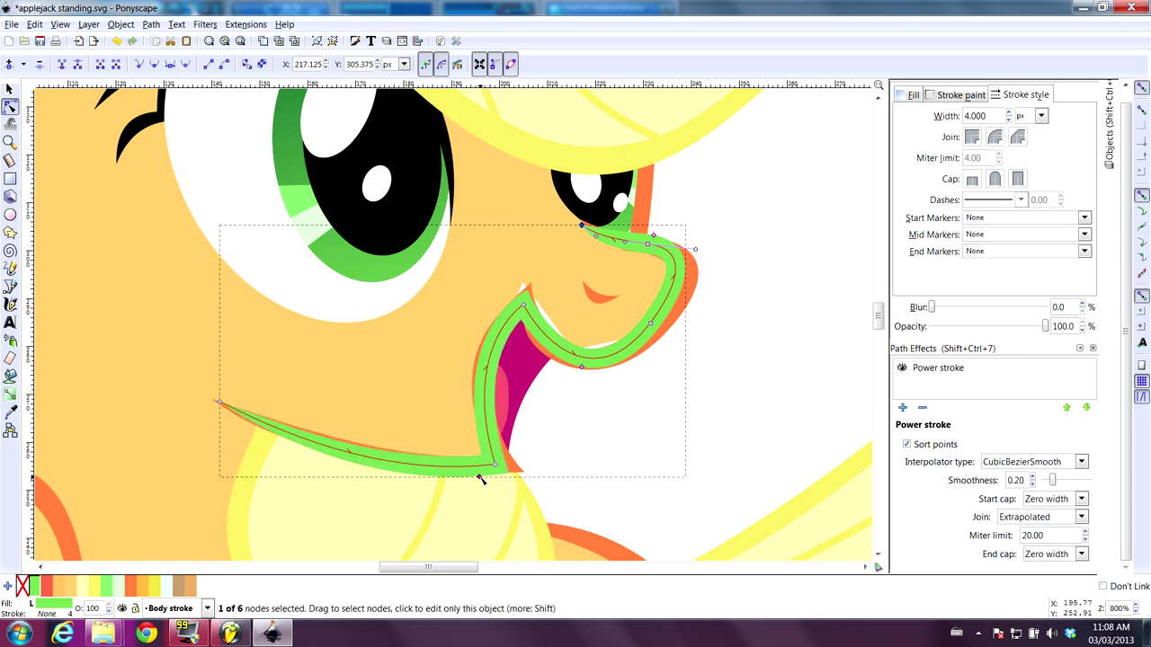
left_click(481, 479, "shift")
left_click_drag(649, 339, 535, 338)
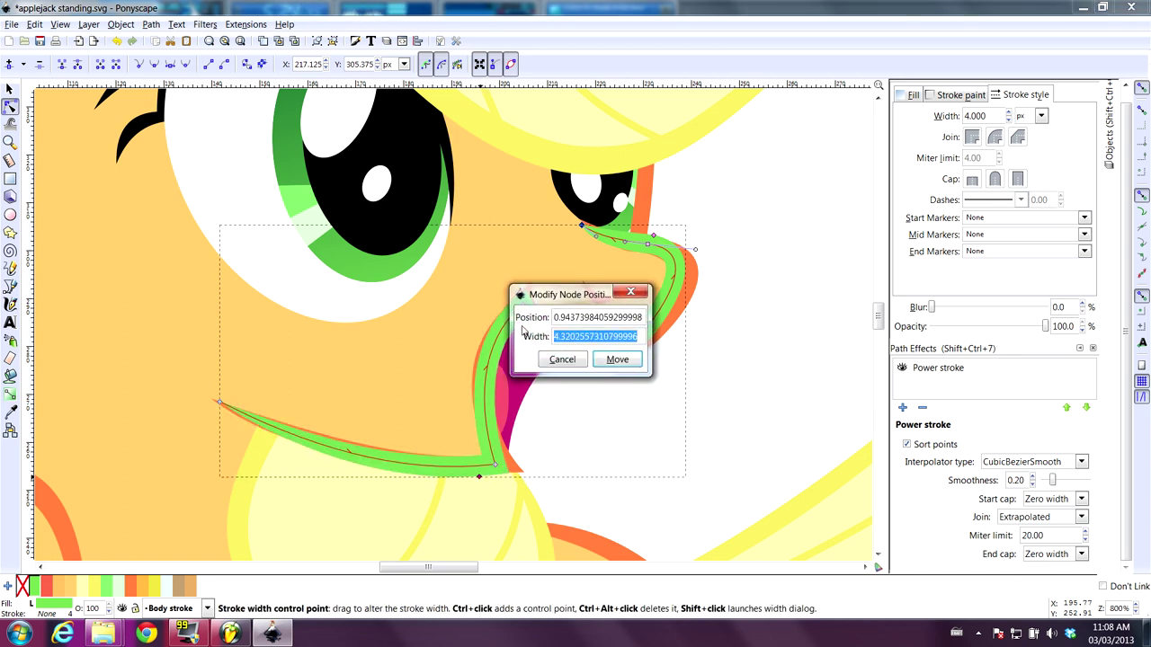
type("8")
key("Return")
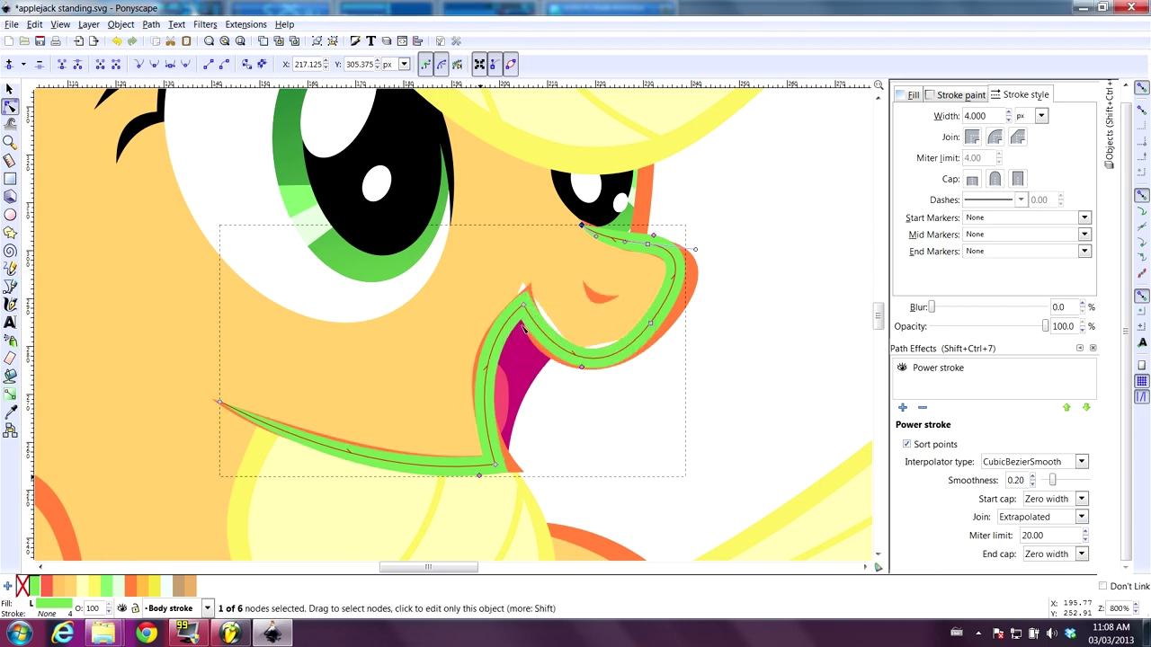
Reselect the green outline and switch its Power stroke interpolator to CubicBezierFit
left_click(385, 379)
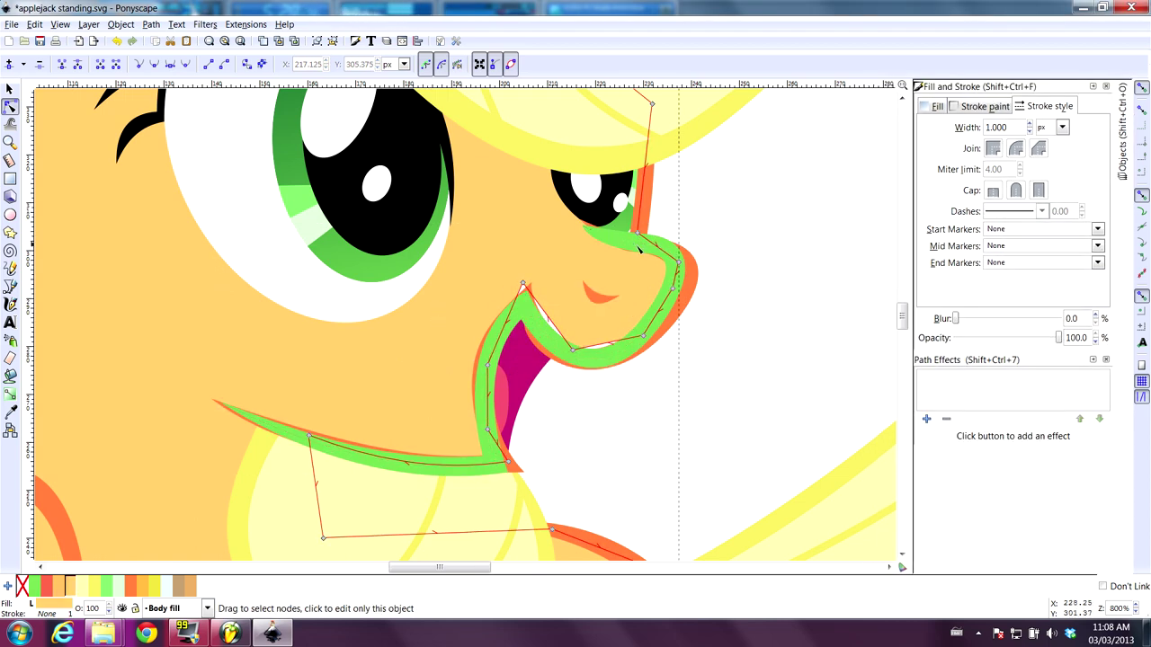
left_click(623, 243)
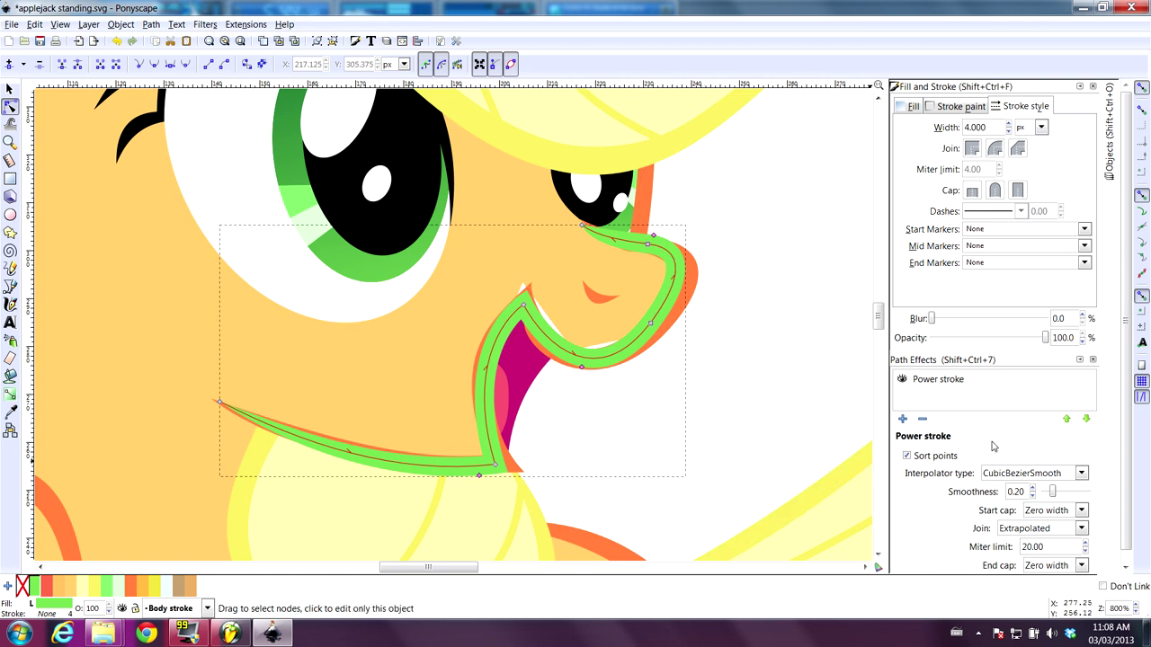
left_click(1082, 474)
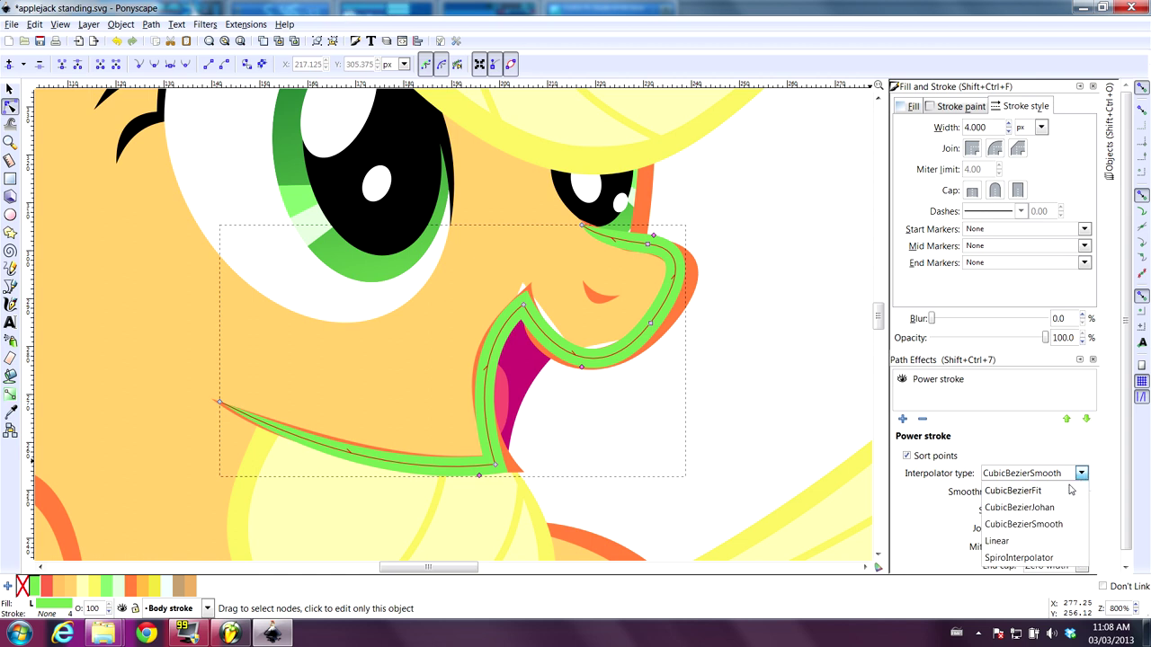
left_click(1070, 490)
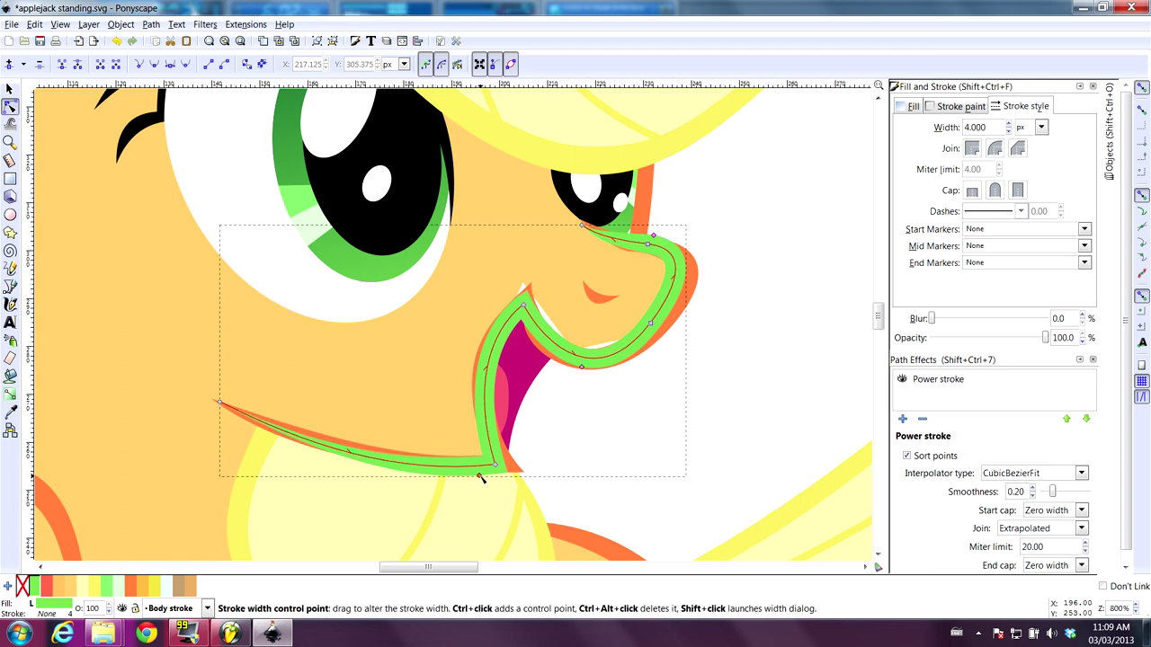
Try to reshape the jaw line's tapered start with a width control point and the start node's handle, and undo the last change
mouse_move(481, 478)
left_mouse_down()
mouse_move(363, 471)
mouse_move(250, 424)
left_mouse_up()
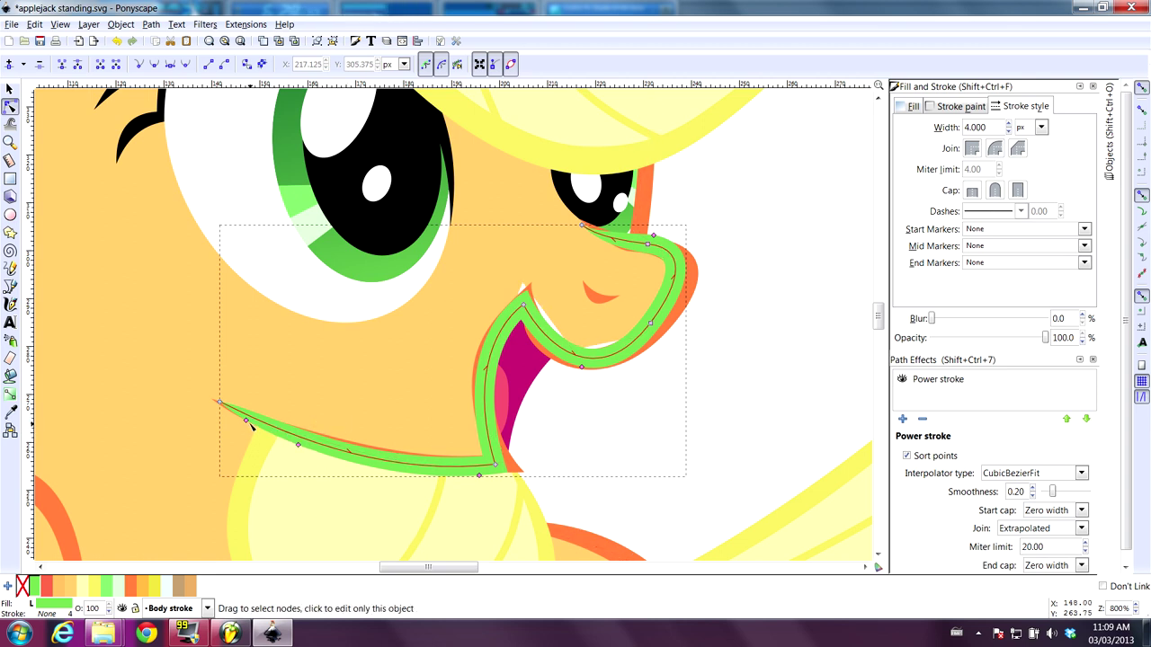
left_click_drag(247, 421, 250, 424)
left_click(220, 403)
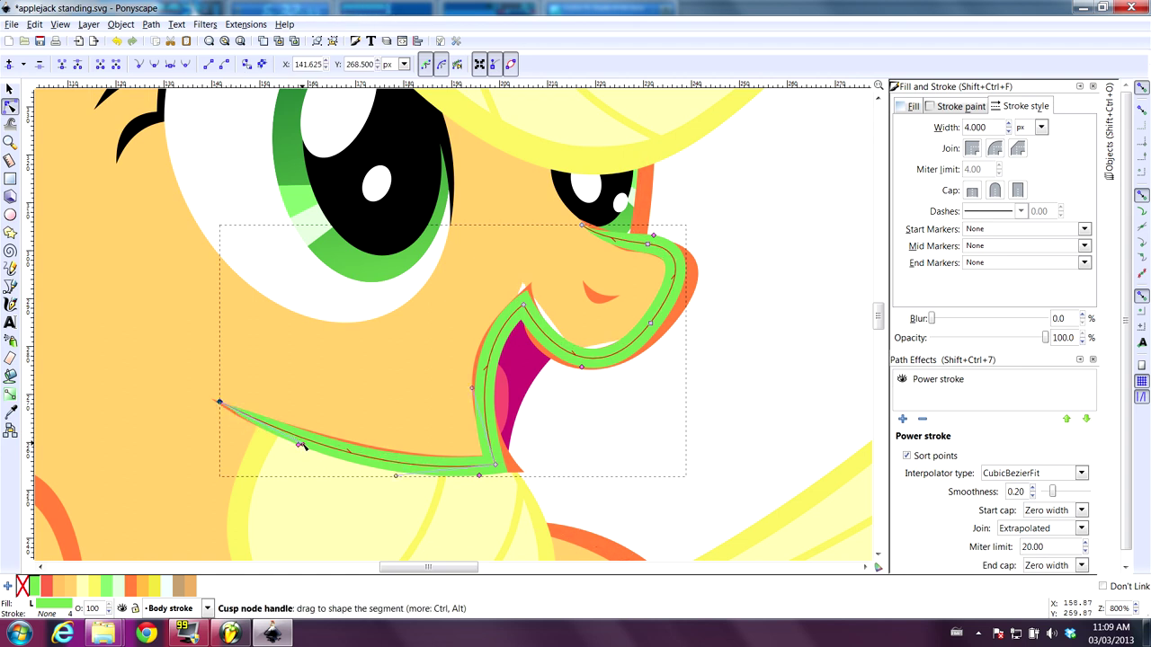
mouse_move(304, 447)
left_mouse_down()
mouse_move(248, 453)
mouse_move(227, 415)
mouse_move(272, 441)
mouse_move(222, 404)
left_mouse_up()
left_click_drag(264, 441, 268, 443)
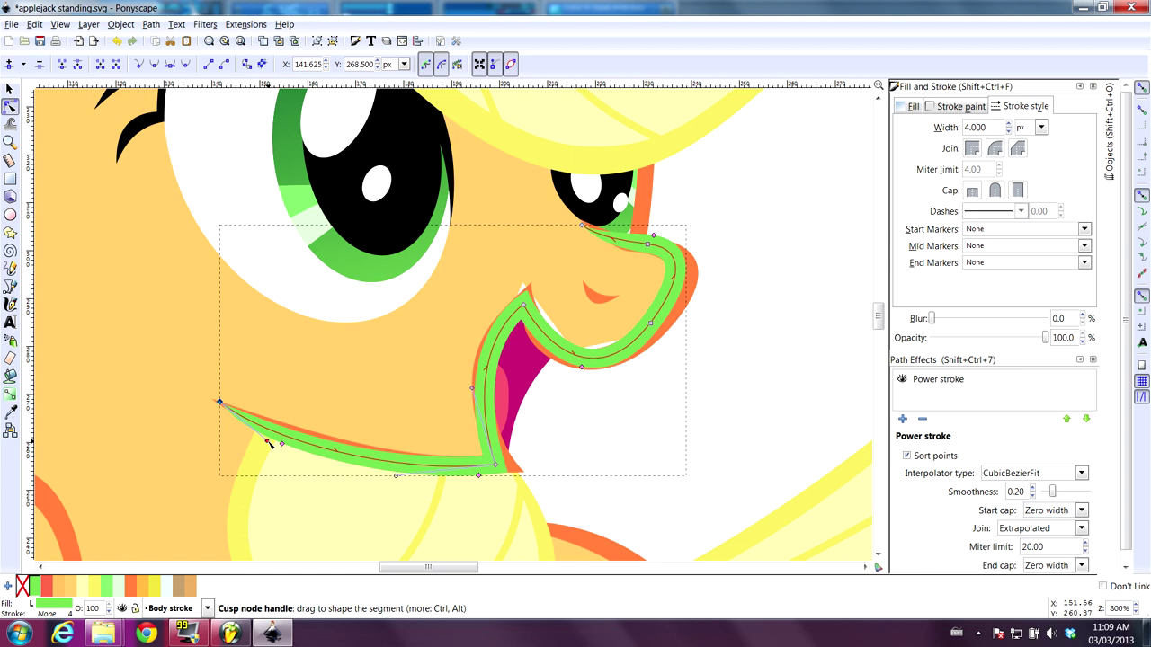
key("alt")
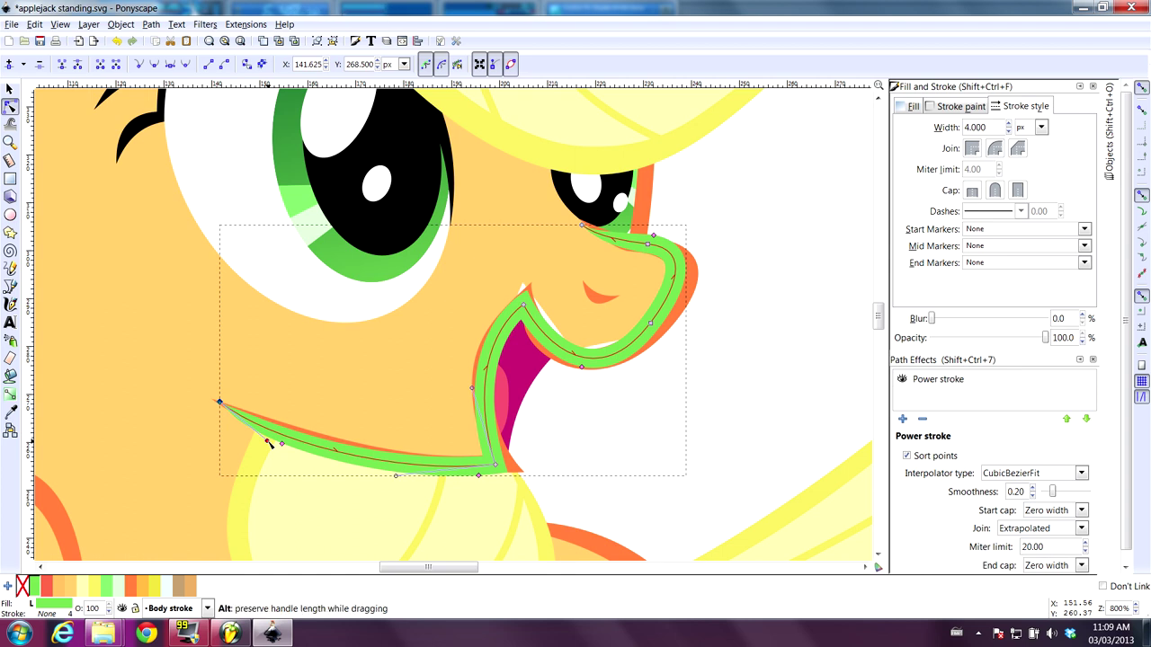
key("ctrl+z")
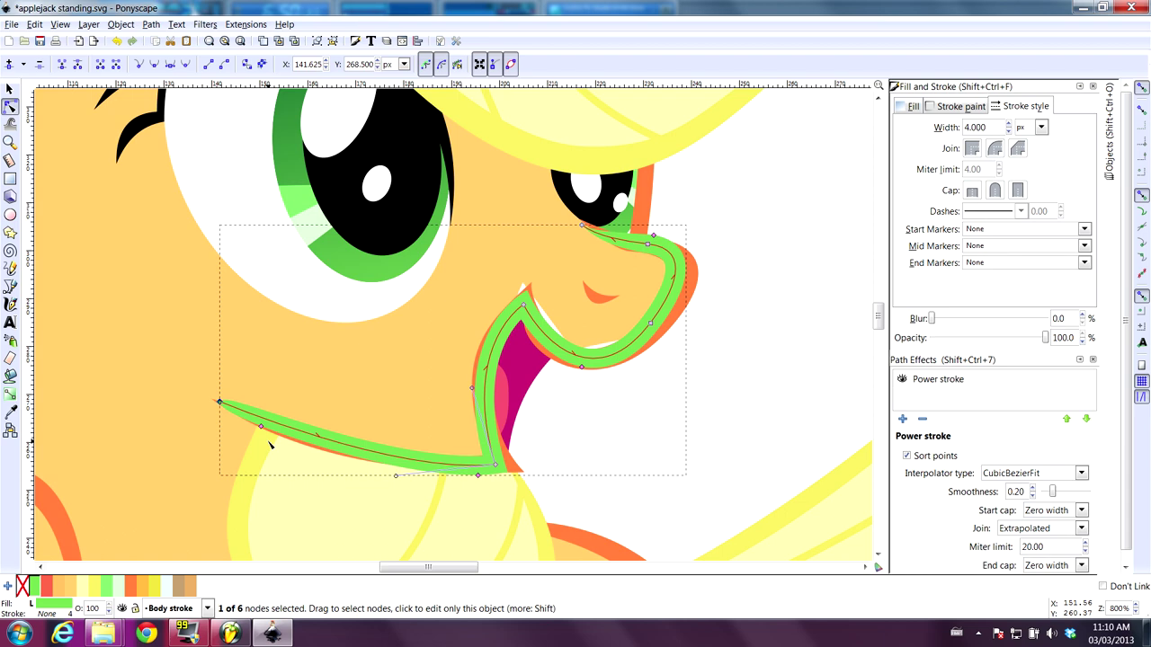
Extend the jaw line's start node outward to about X 140, Y 270 px and bow the segment along the orange outline
left_click_drag(213, 396, 200, 388)
scroll(211, 400, "up", 2)
scroll(216, 407, "up", 1)
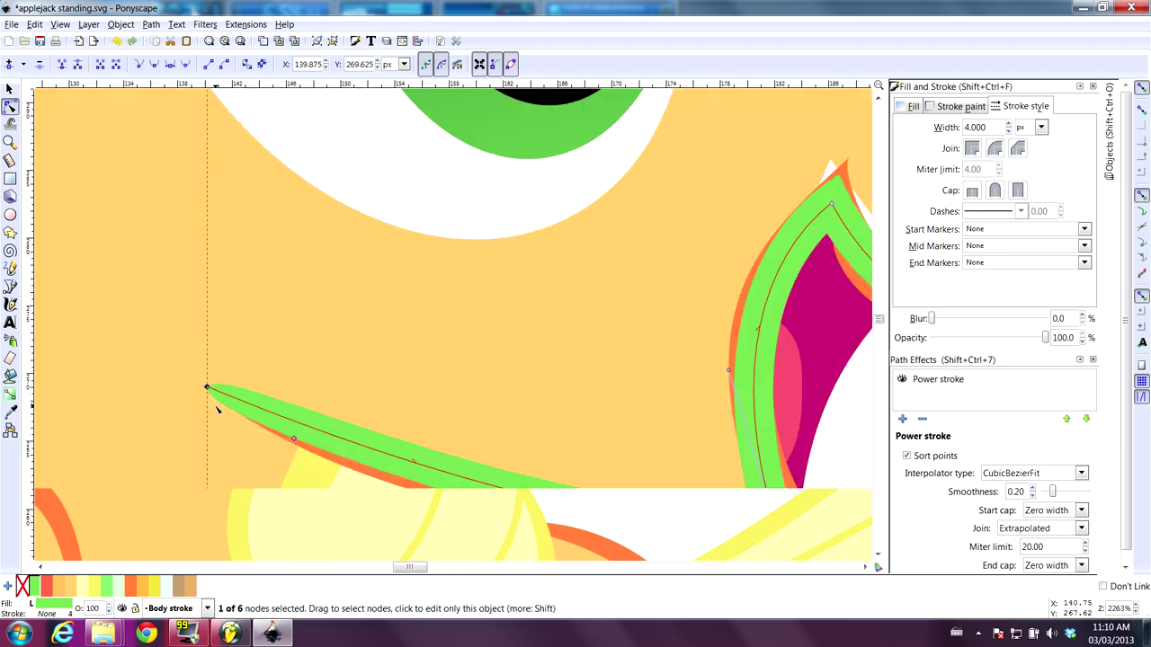
left_click(288, 340)
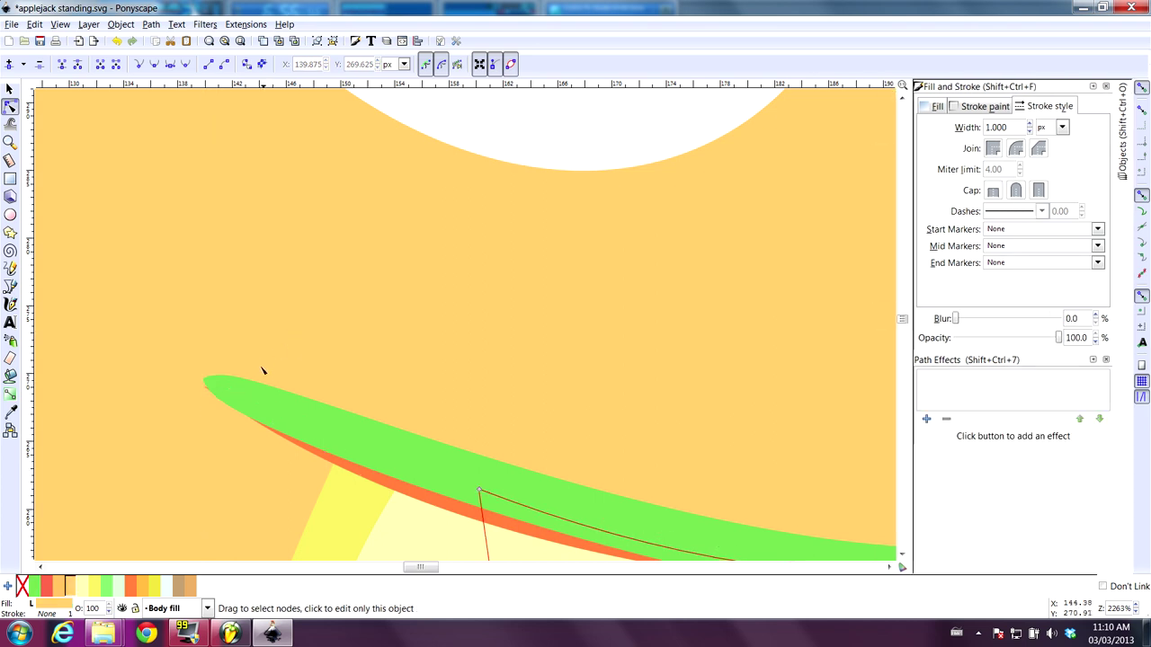
left_click(255, 391)
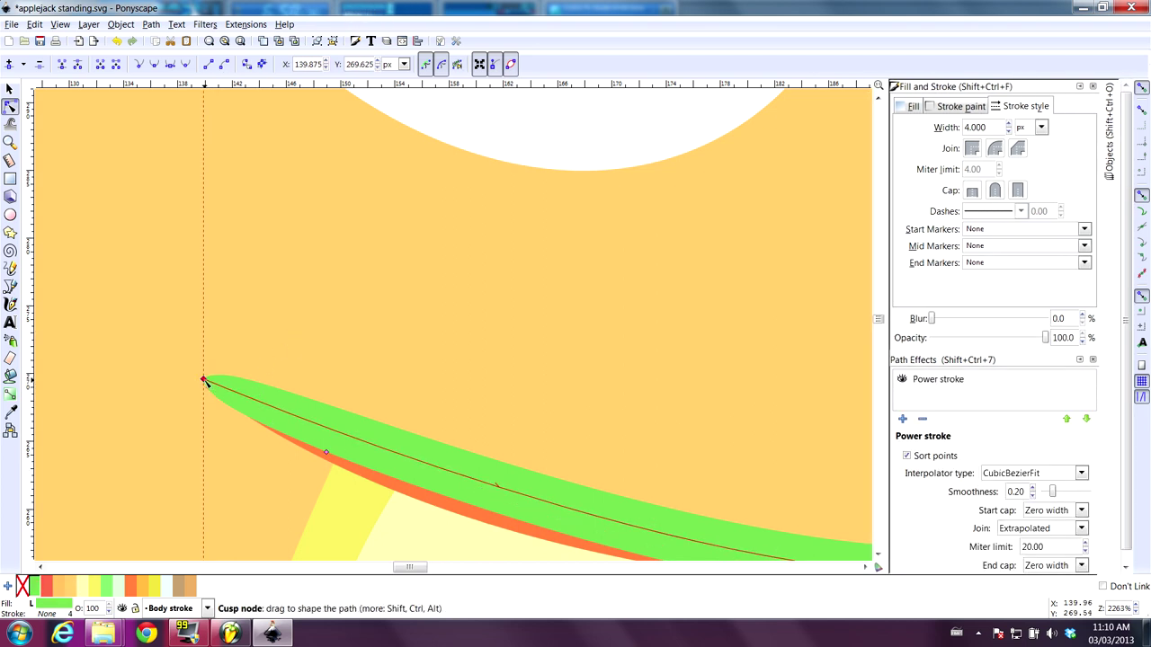
left_click_drag(287, 459, 329, 475)
left_click(360, 398)
scroll(377, 405, "down", 4, "ctrl")
left_click(470, 442)
scroll(384, 438, "up", 1, "ctrl")
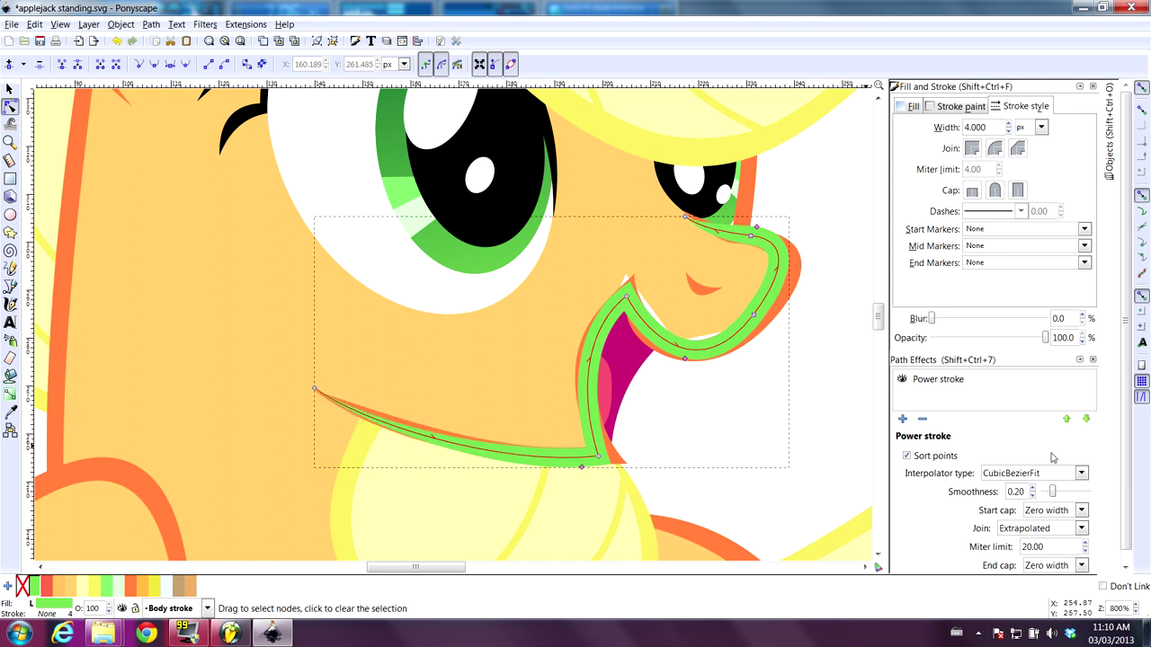
Set the Power stroke interpolator back to CubicBezierSmooth and compare the green outline with the original by deselecting and reselecting it
left_click(1084, 474)
left_click(1068, 524)
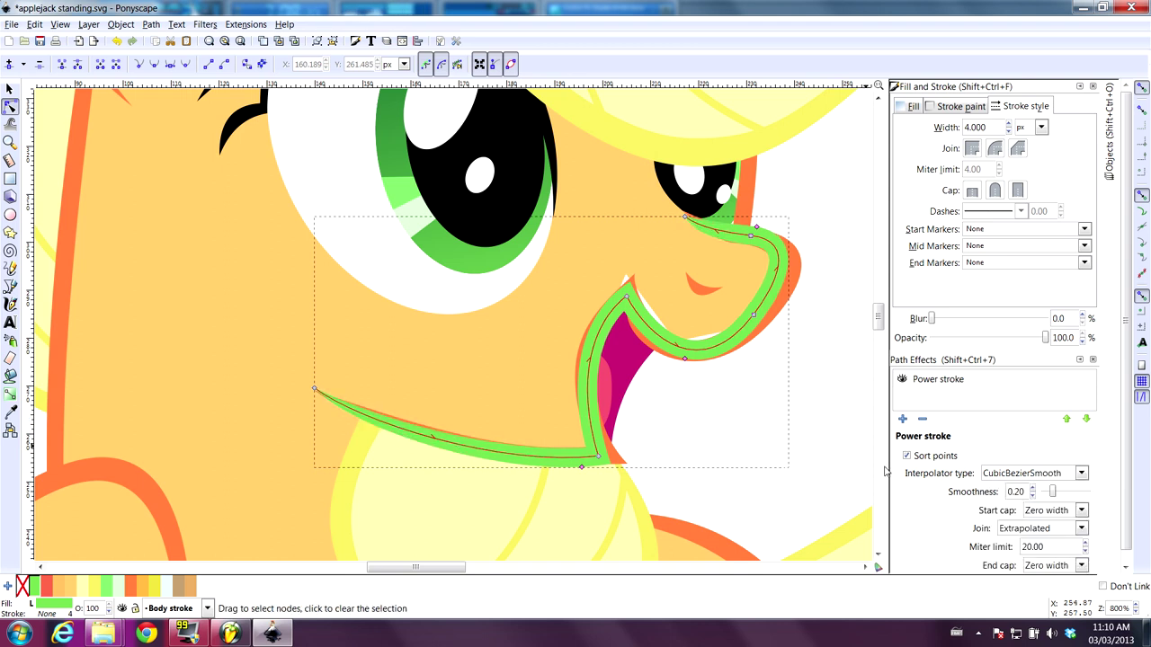
left_click(754, 245)
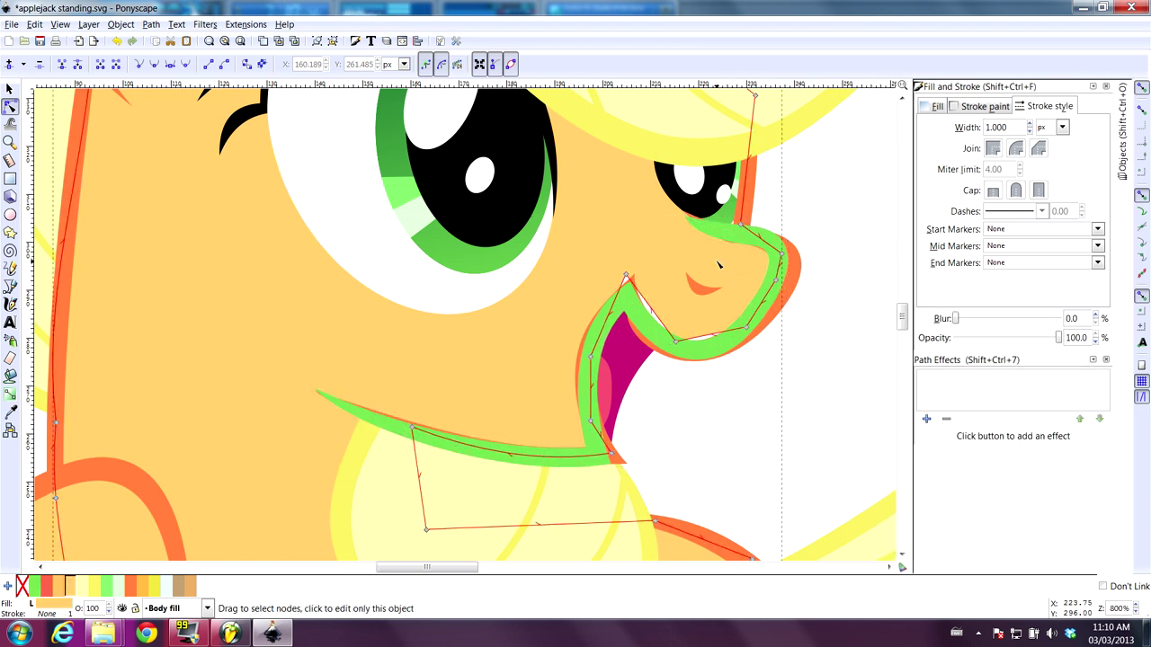
left_click(661, 331)
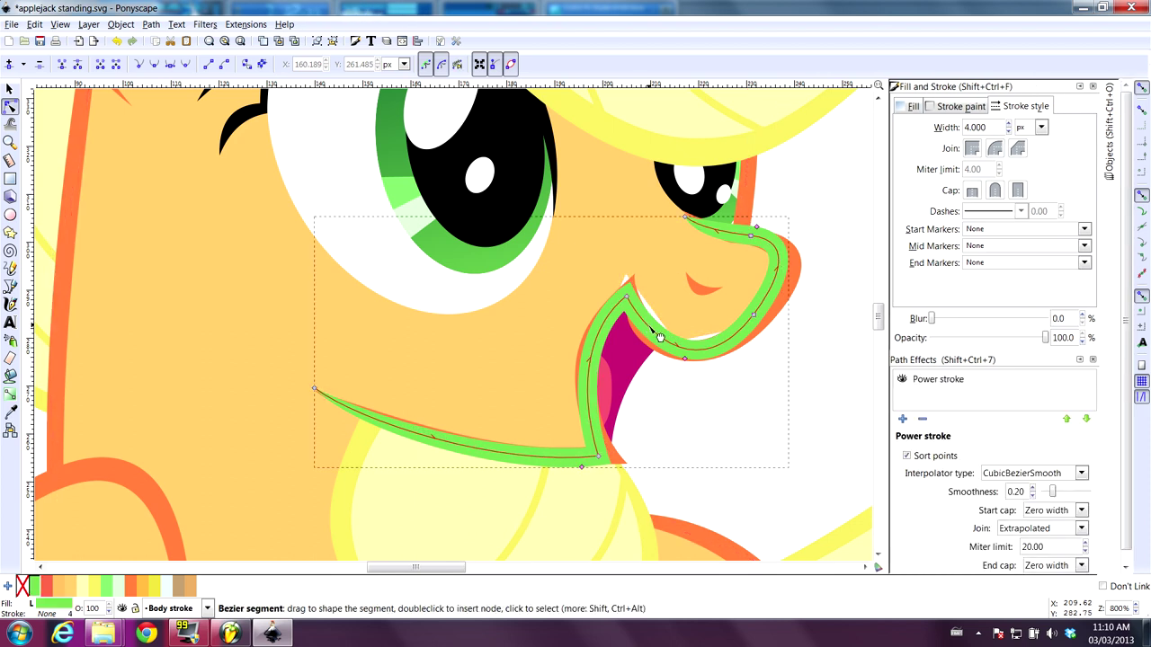
Set the Power stroke join to Miter and inspect the pointed corner of the mouth up close
scroll(637, 309, "up", 1, "ctrl")
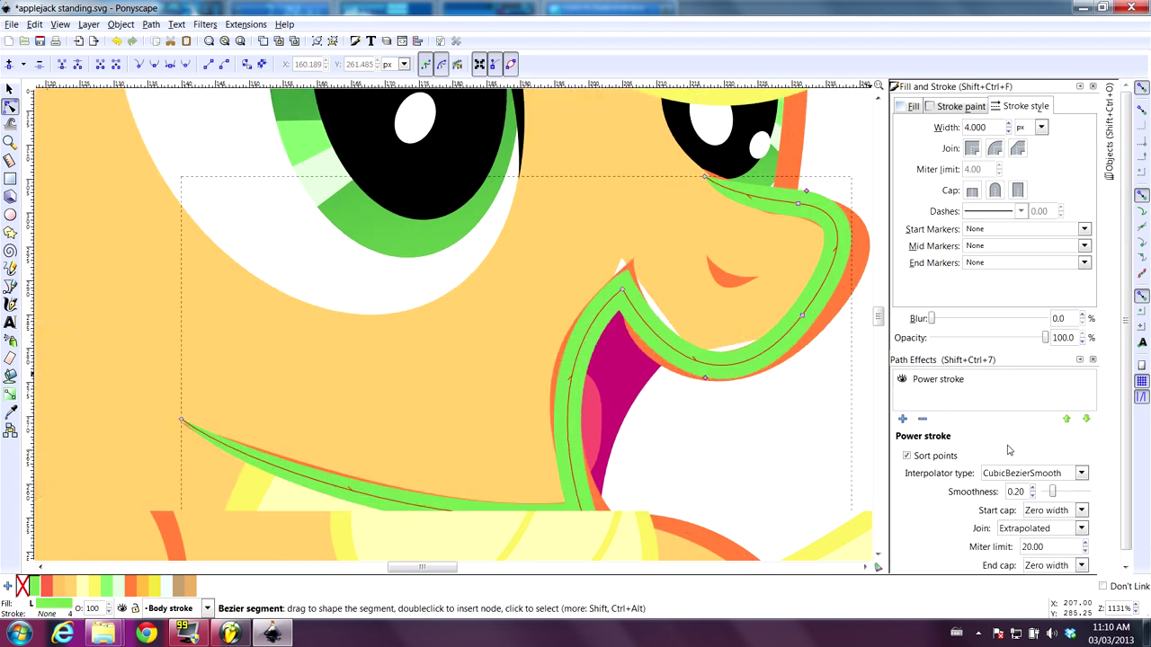
left_click(1075, 529)
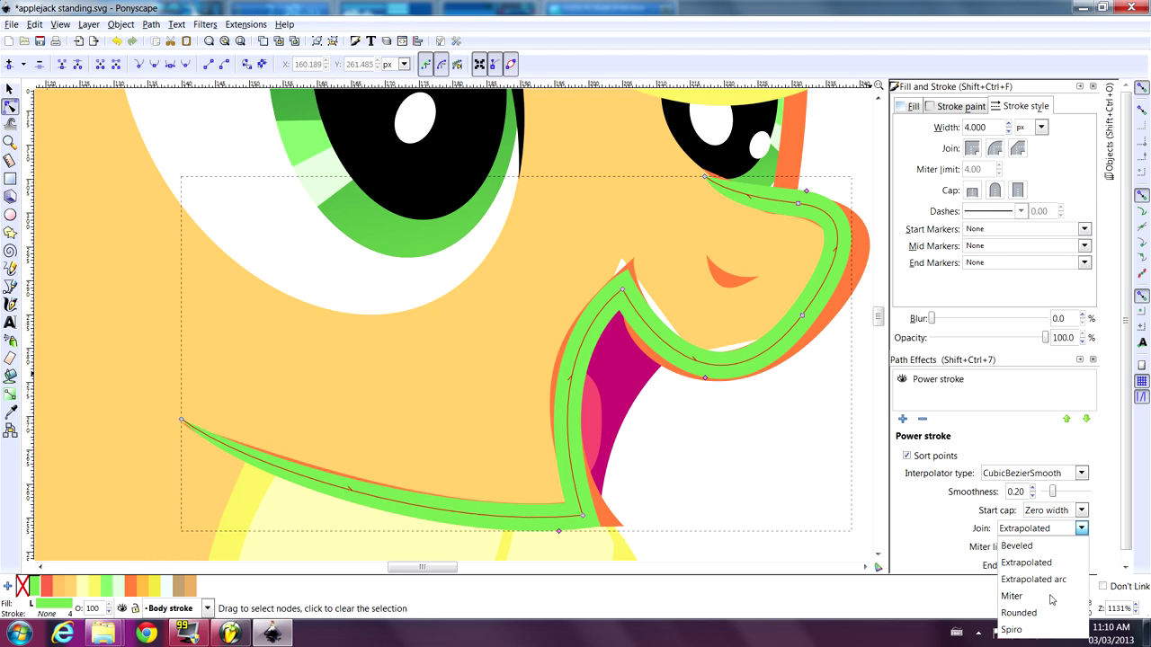
left_click(1050, 599)
scroll(620, 301, "up", 2, "ctrl")
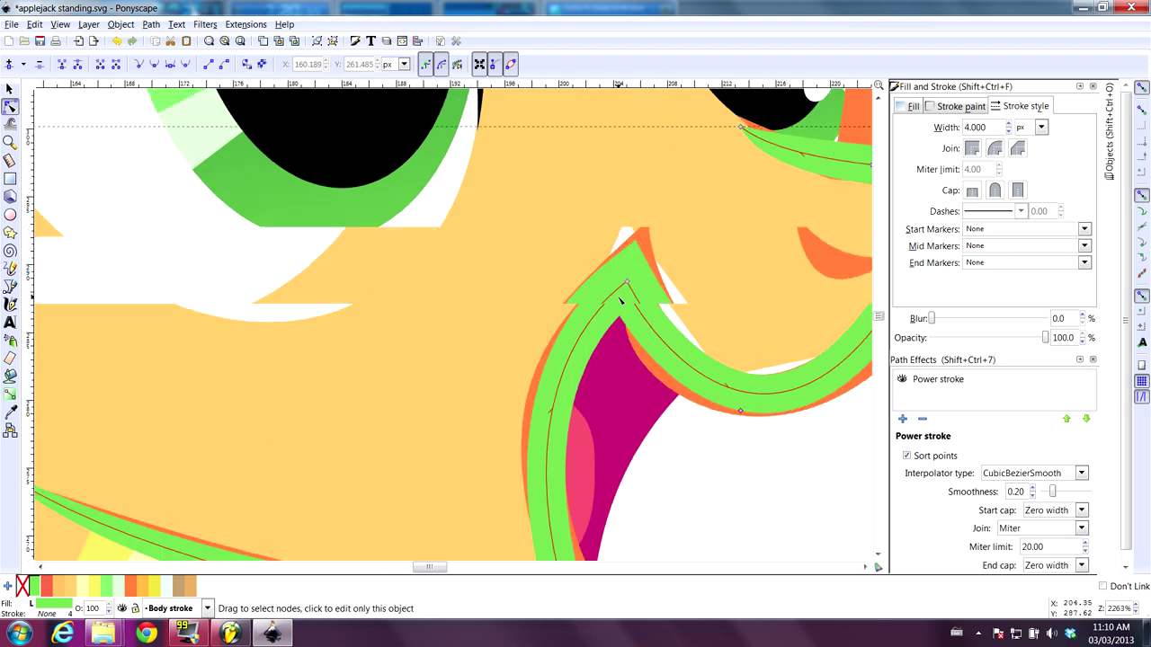
scroll(630, 291, "up", 1, "ctrl")
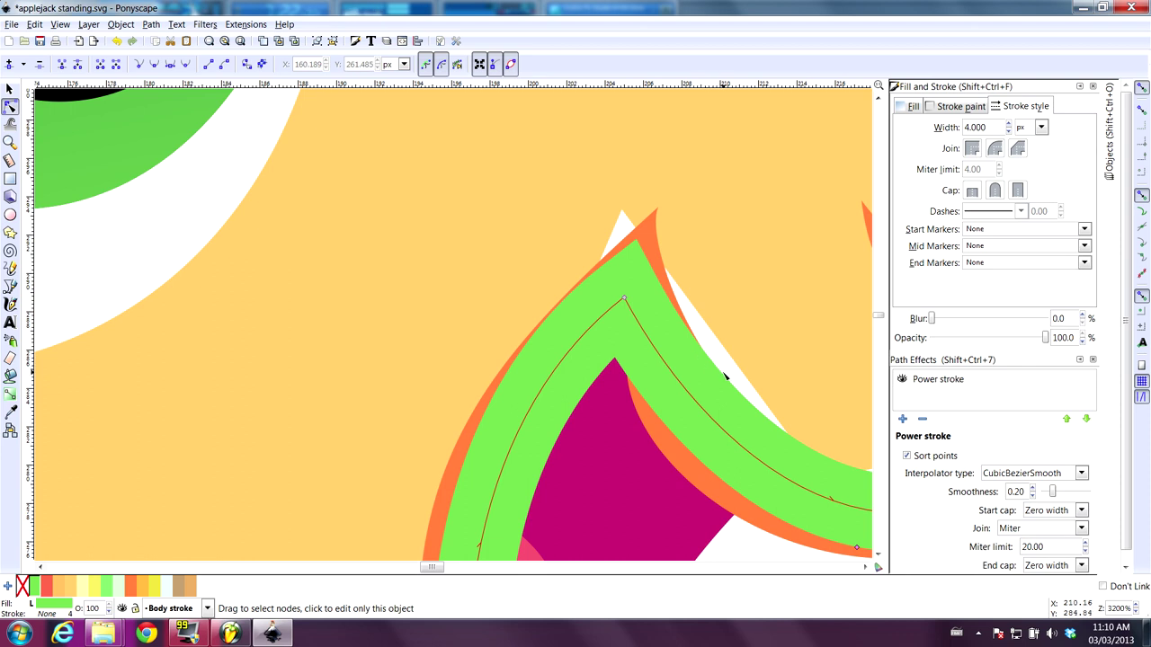
Compare the Beveled and Miter joins at the mouth corner, and set the Power stroke join back to Extrapolated
left_click(1079, 528)
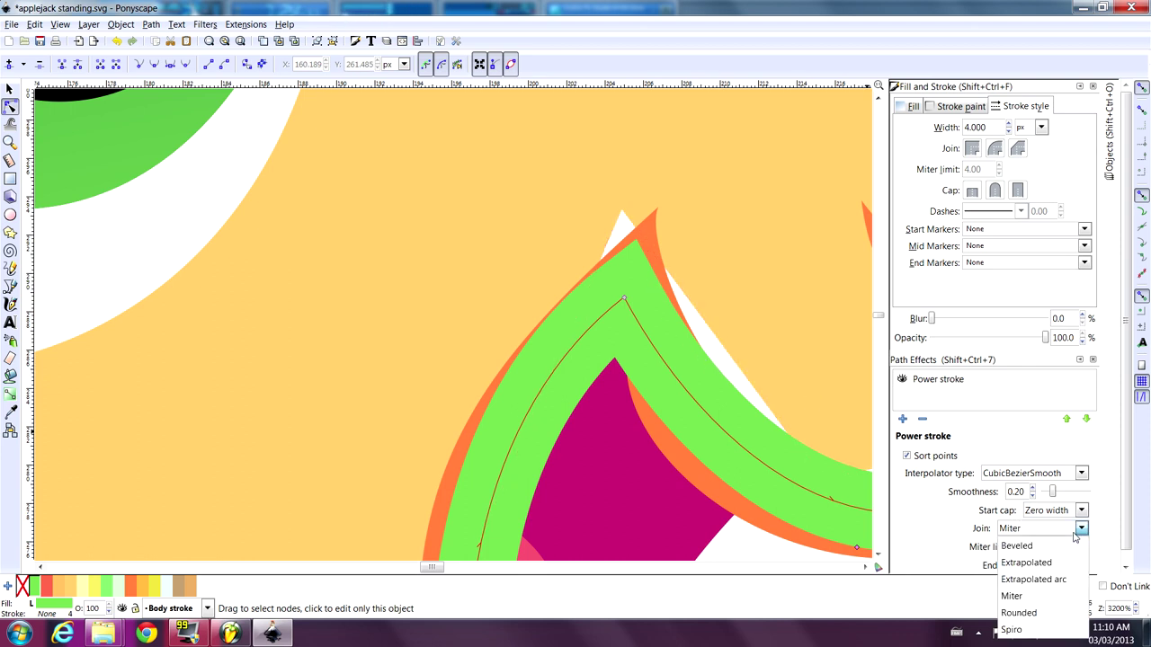
left_click(1045, 546)
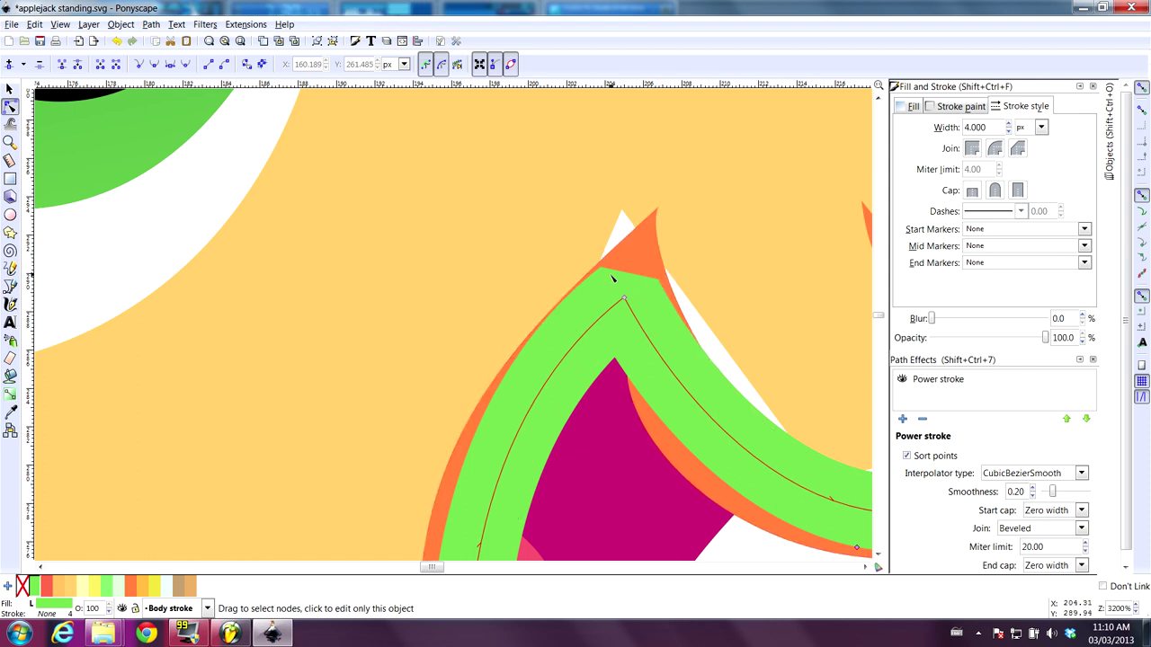
left_click(1081, 529)
left_click(1043, 595)
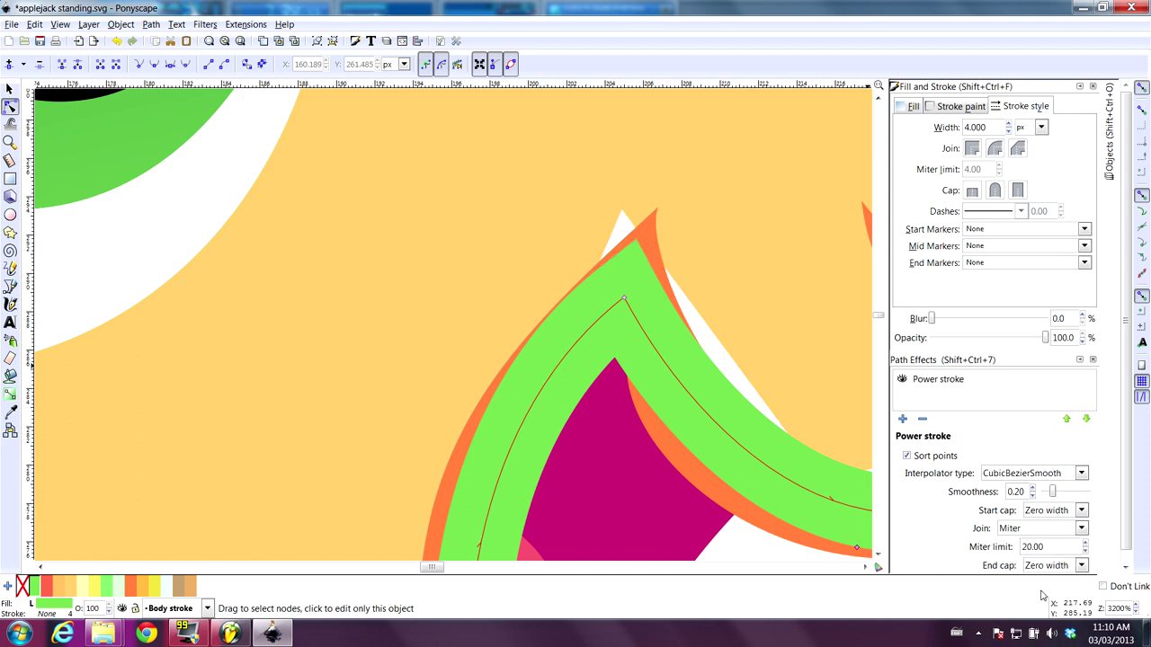
left_click(1081, 528)
left_click(1064, 564)
scroll(728, 277, "down", 4)
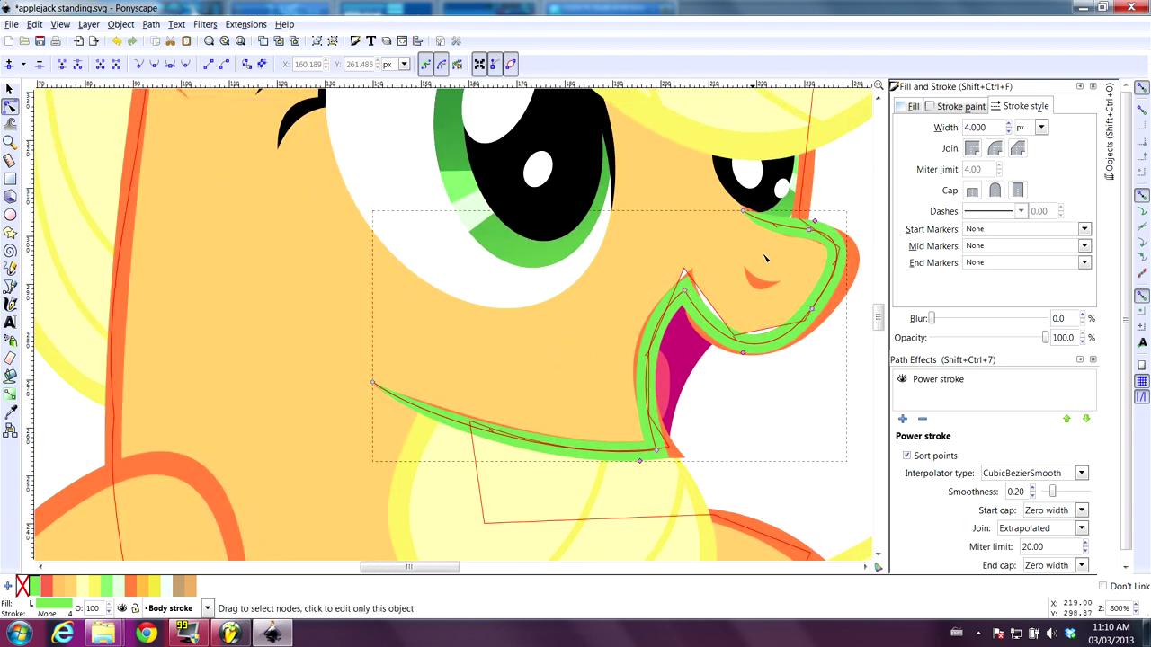
Move the outline's chin node outward to about X 233, Y 286 px and reshape the adjoining muzzle curve to follow the orange outline
left_click(812, 310)
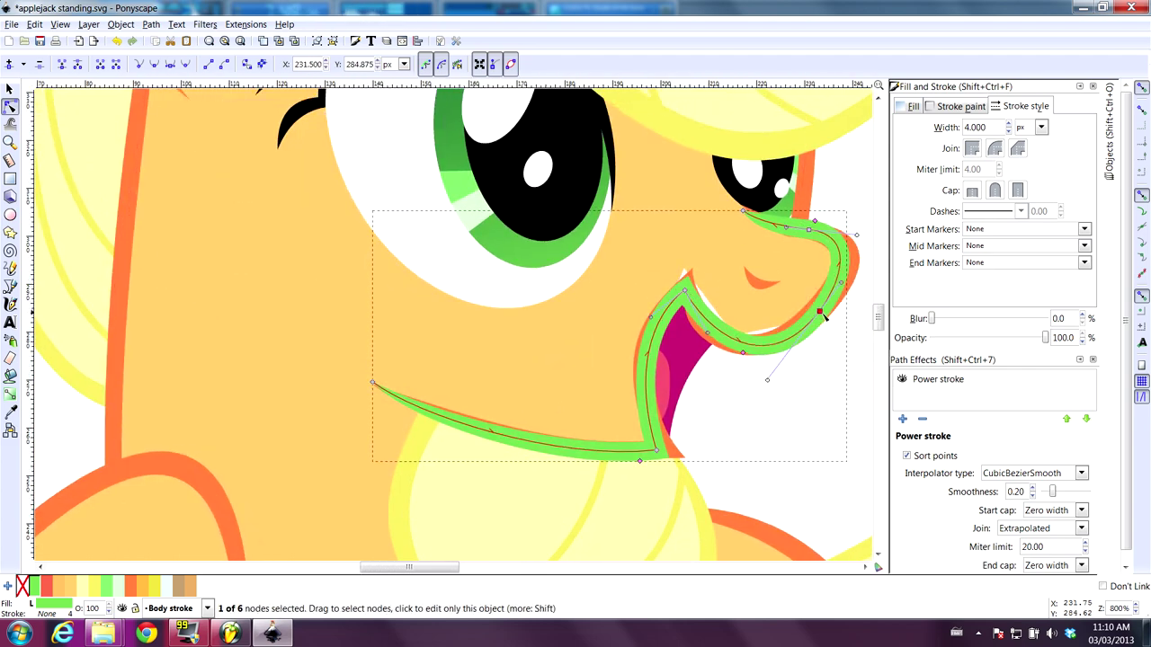
mouse_move(815, 312)
left_mouse_down()
mouse_move(829, 316)
mouse_move(817, 307)
mouse_move(854, 280)
left_mouse_up()
left_click(656, 290)
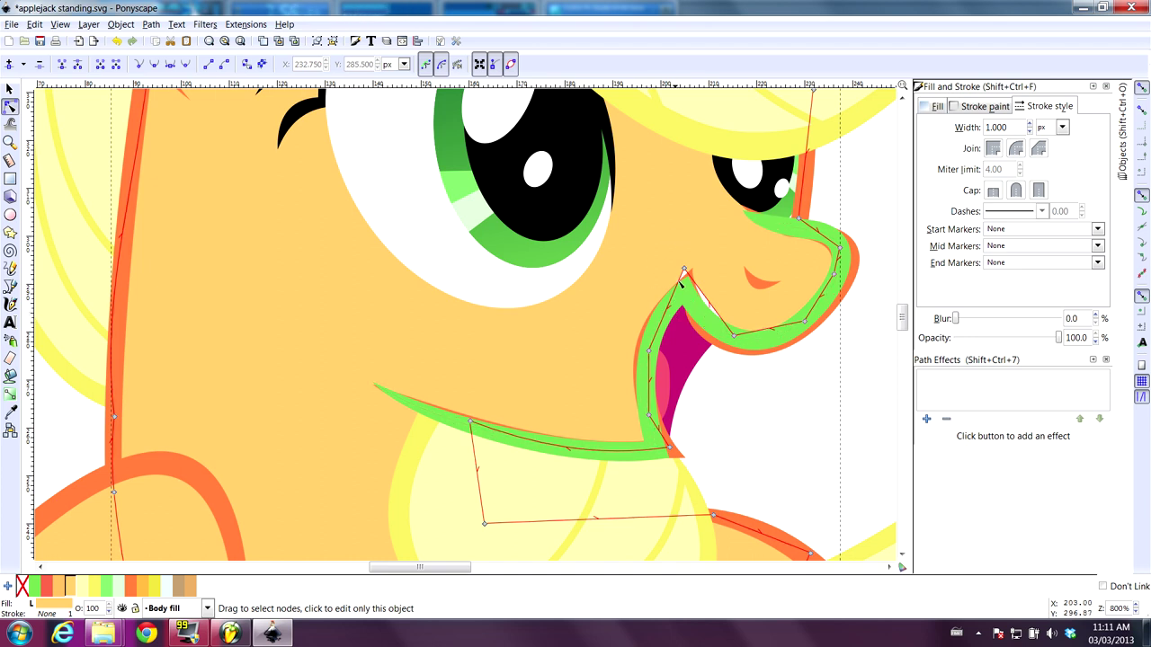
left_click(689, 319)
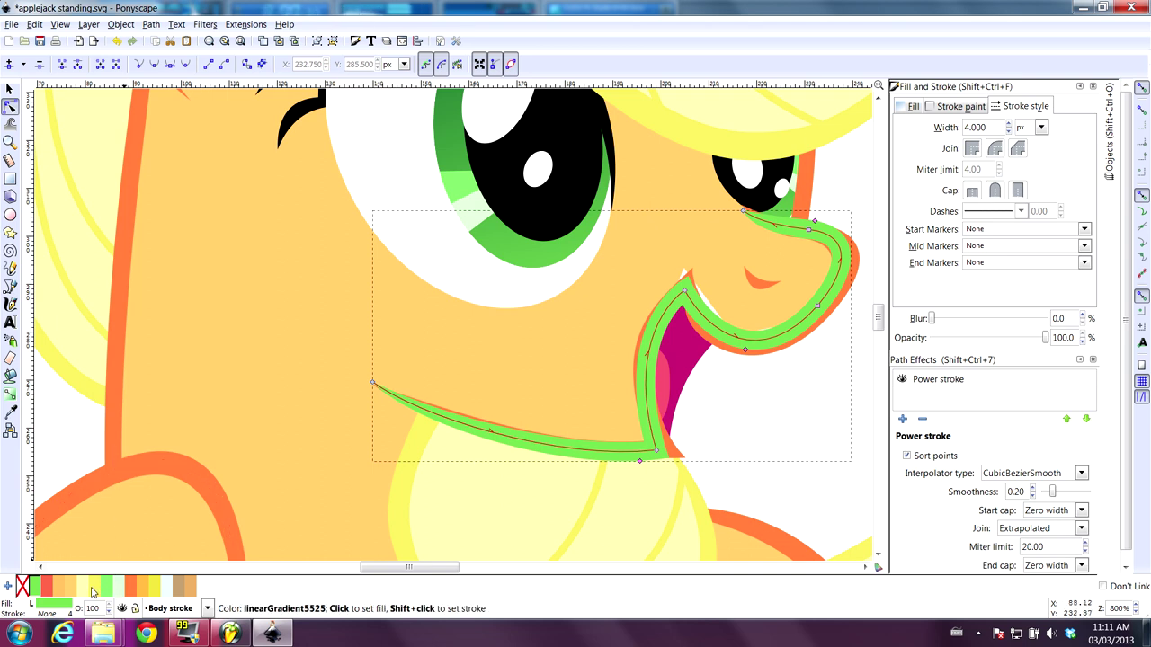
left_click(61, 590)
left_click(47, 587)
left_click(35, 587)
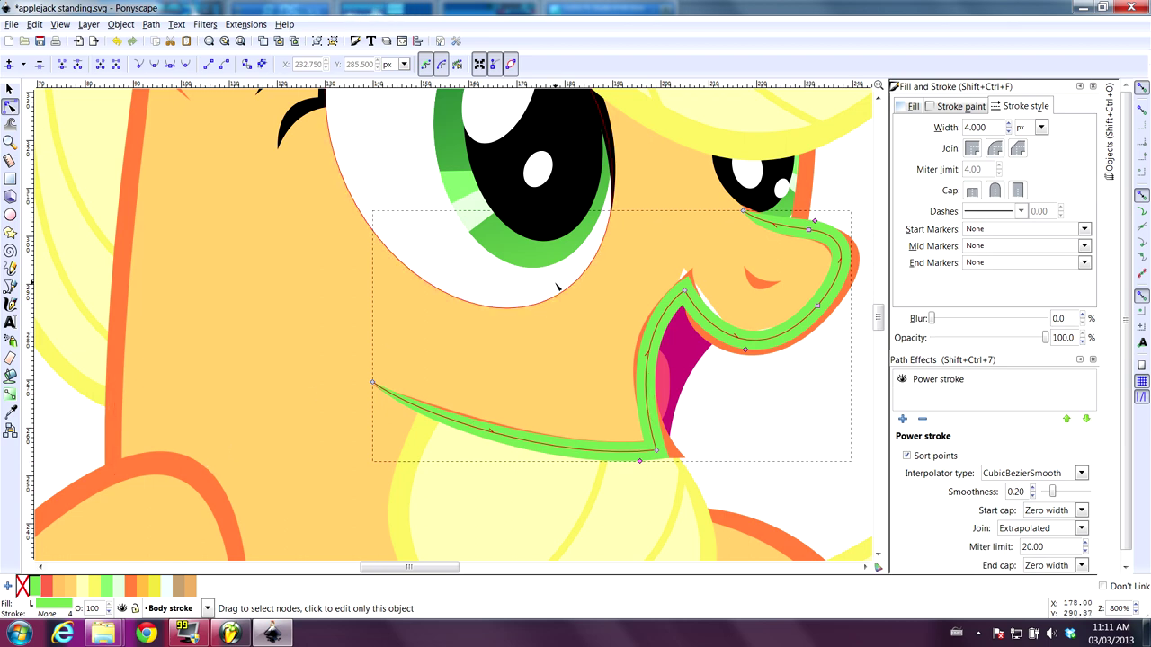
Curve the body fill's segment beside the mouth corner and move its two selected nodes down so the fill meets the green outline
left_click(704, 219)
left_click(704, 219, "alt")
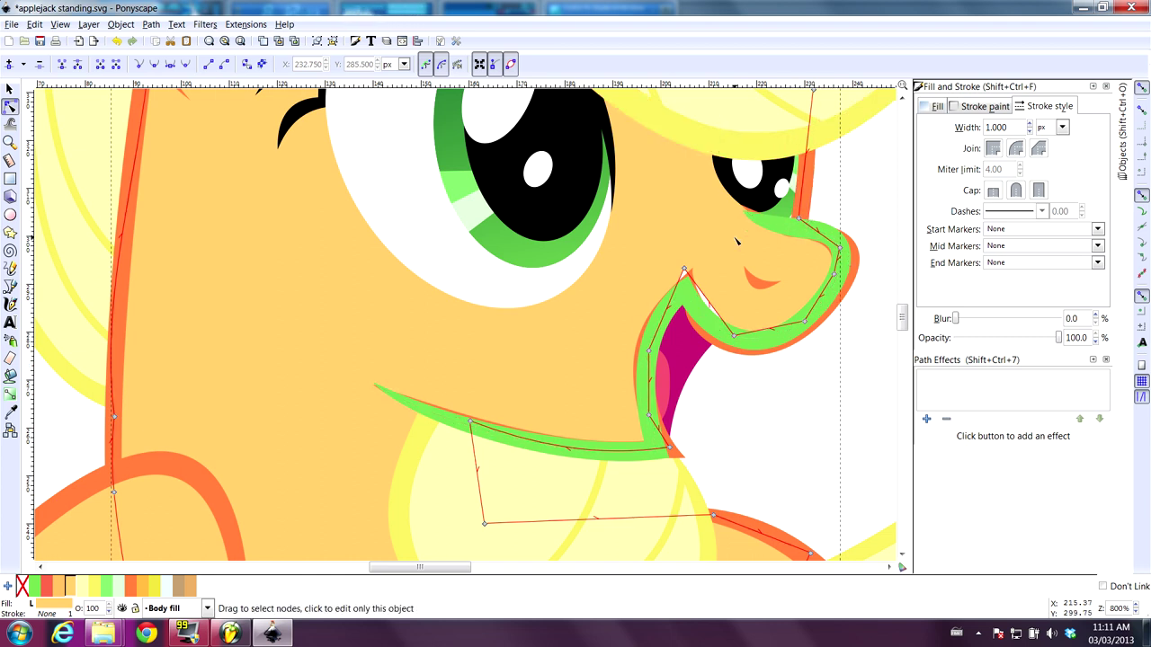
left_click(679, 289)
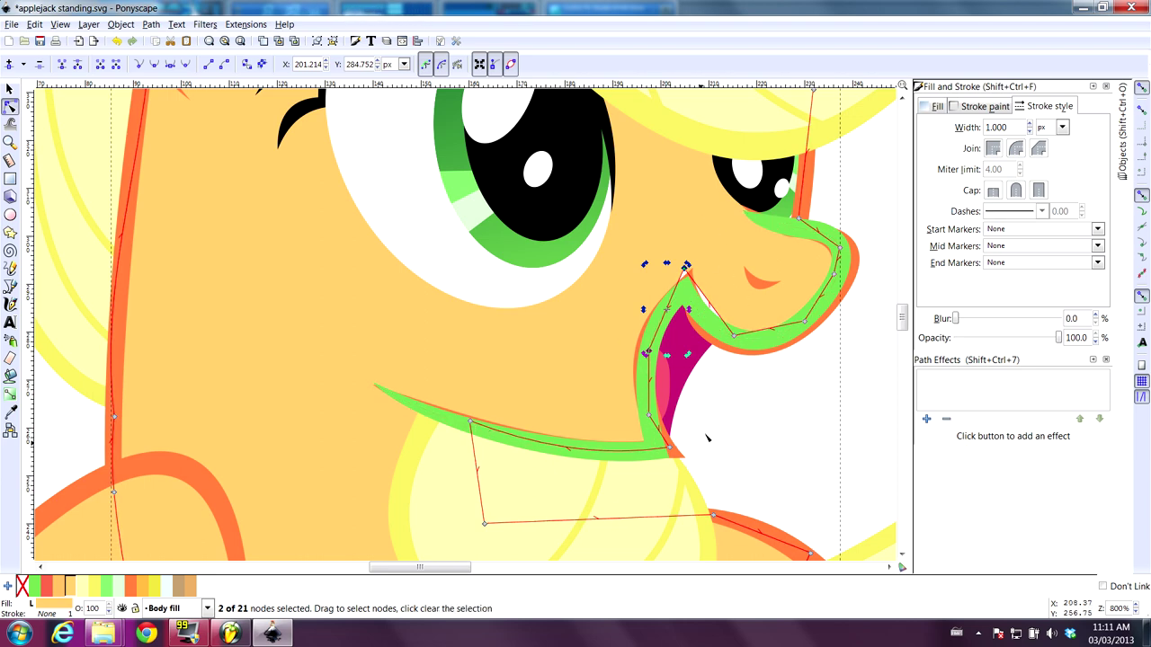
scroll(712, 305, "up", 2, "ctrl")
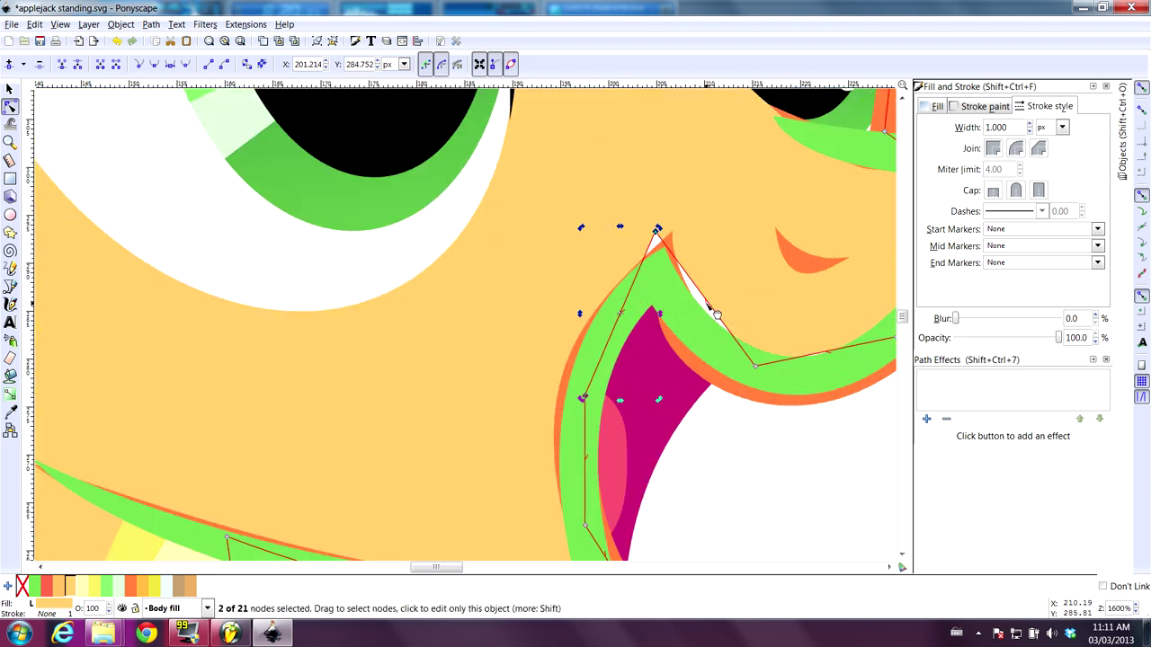
left_click_drag(715, 310, 692, 324)
left_click_drag(657, 231, 661, 264)
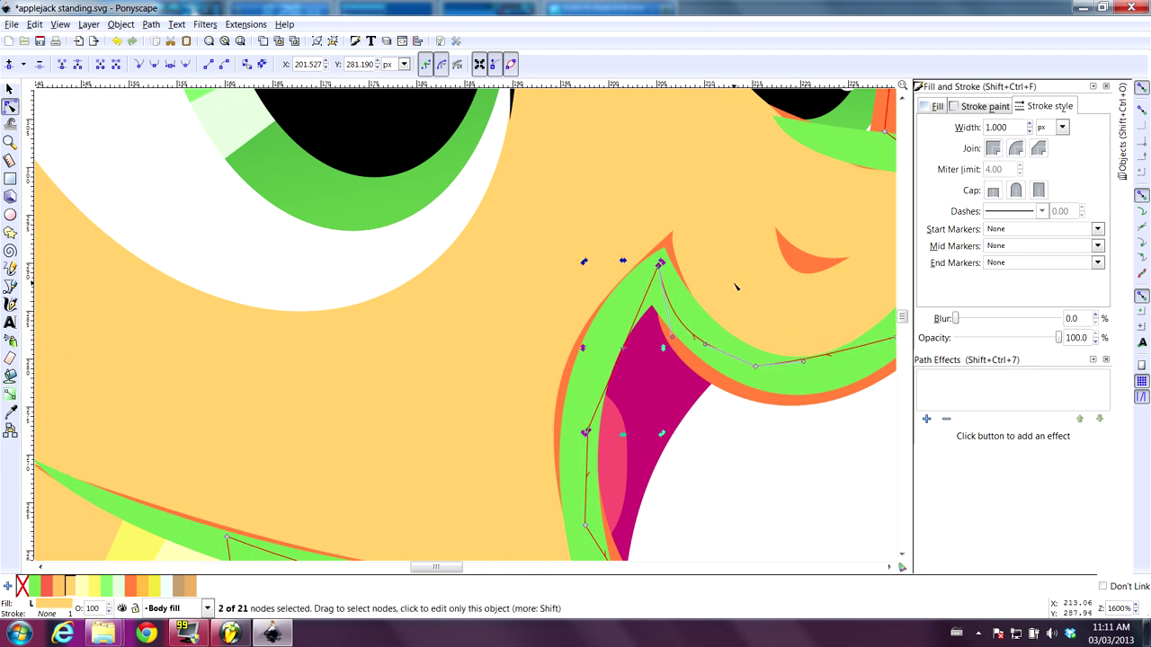
scroll(743, 287, "down", 3)
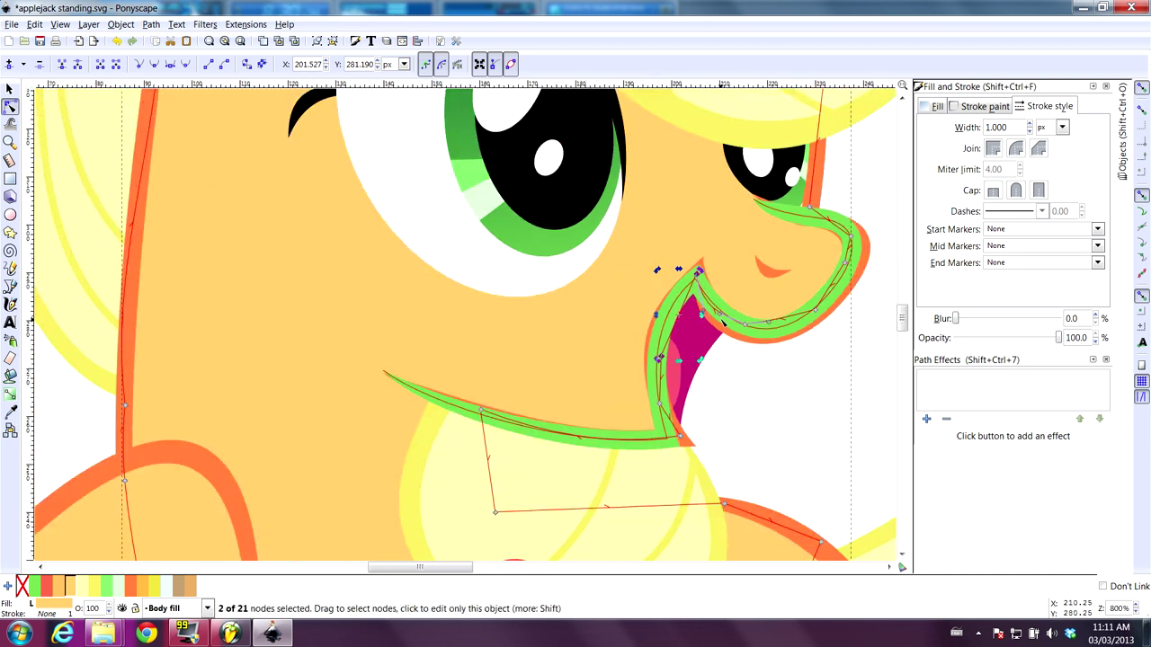
Create a Fill between strokes shape from the muzzle outline, lower it beneath the outline, and colour it pale green
left_click(789, 330)
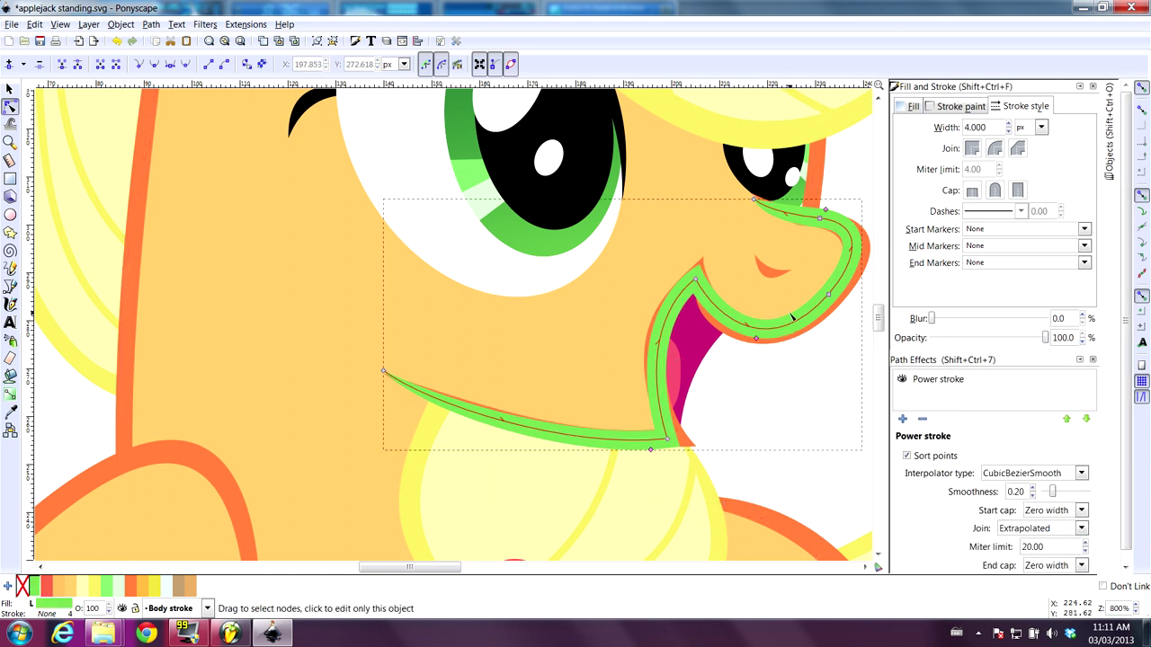
key("ctrl+alt+v")
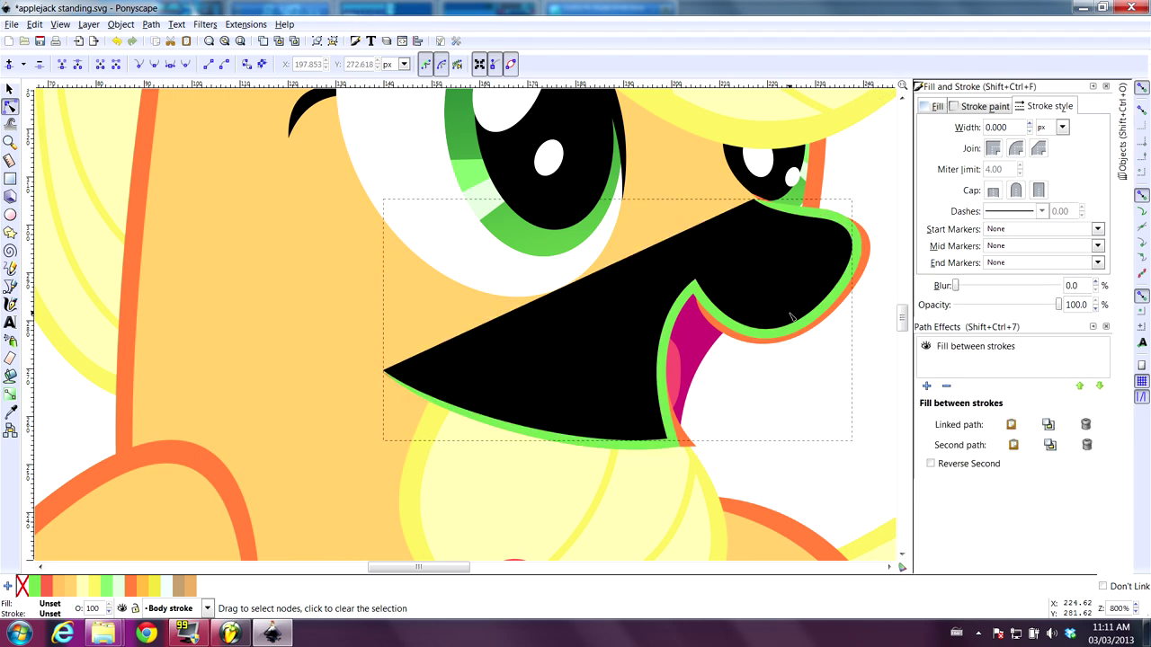
key("Page_Down")
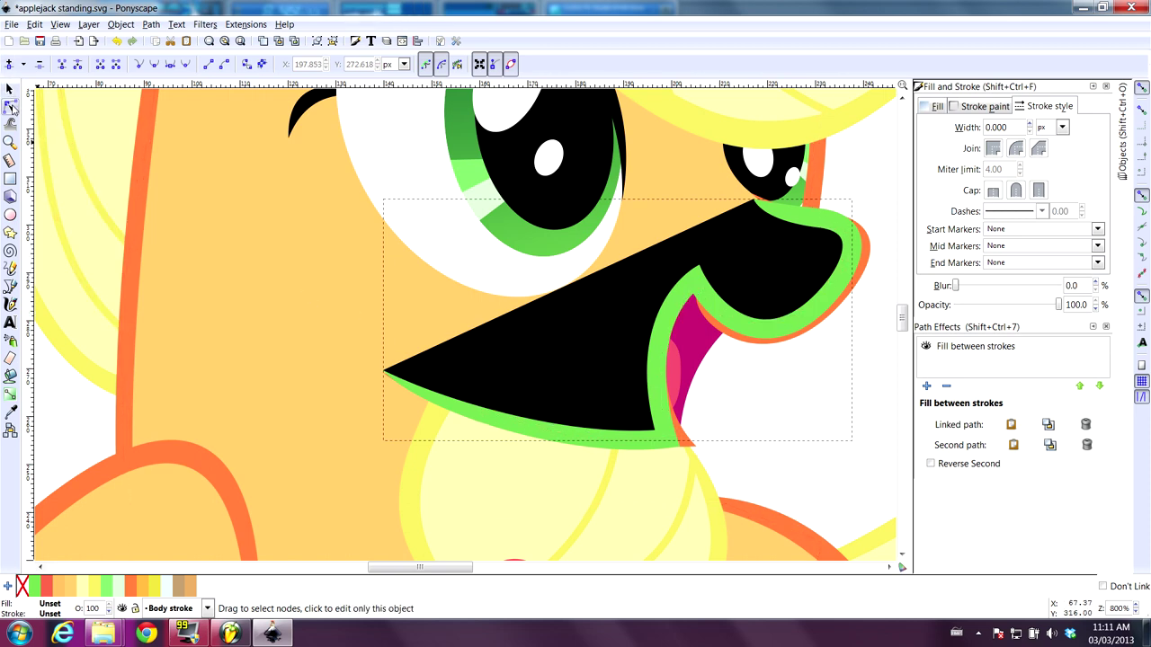
left_click(138, 589)
left_click(118, 587)
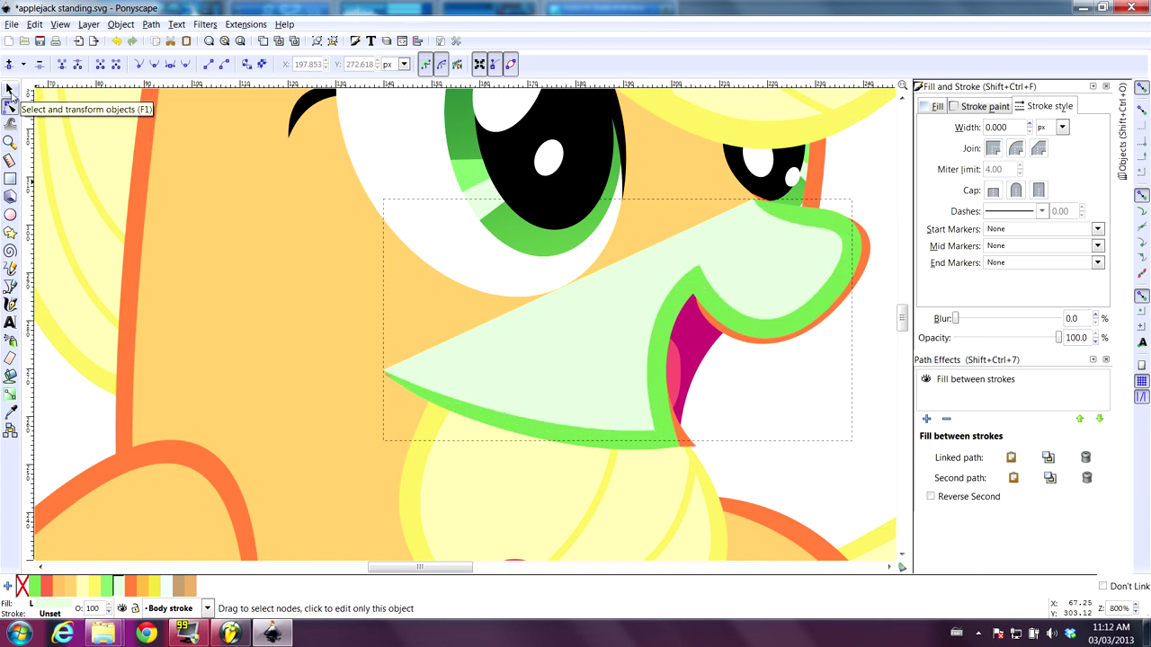
Move the muzzle outline's chin node outward to about X 234, Y 285 px, closer to the orange outline
left_click(10, 286)
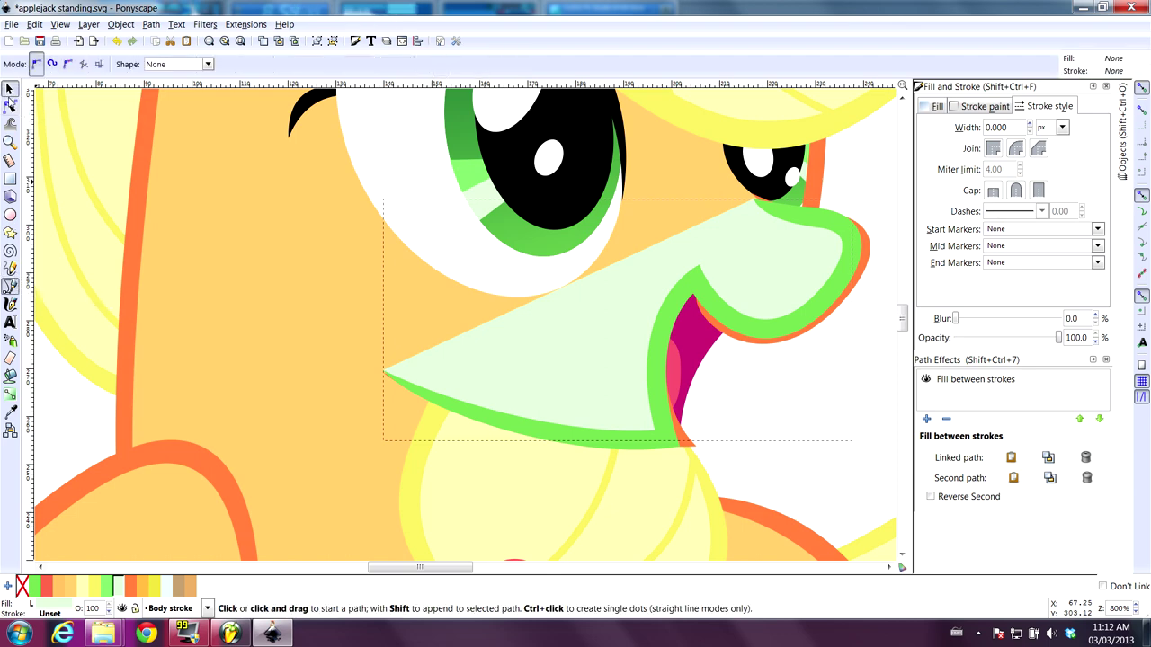
key("F1")
left_click(770, 326)
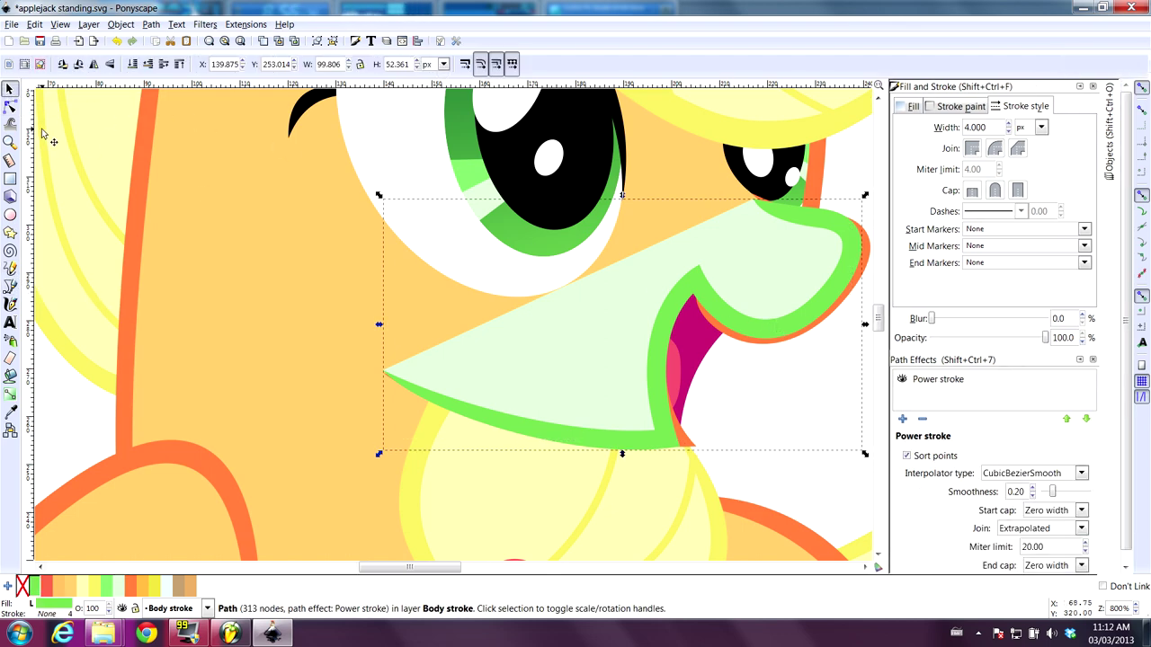
left_click(9, 106)
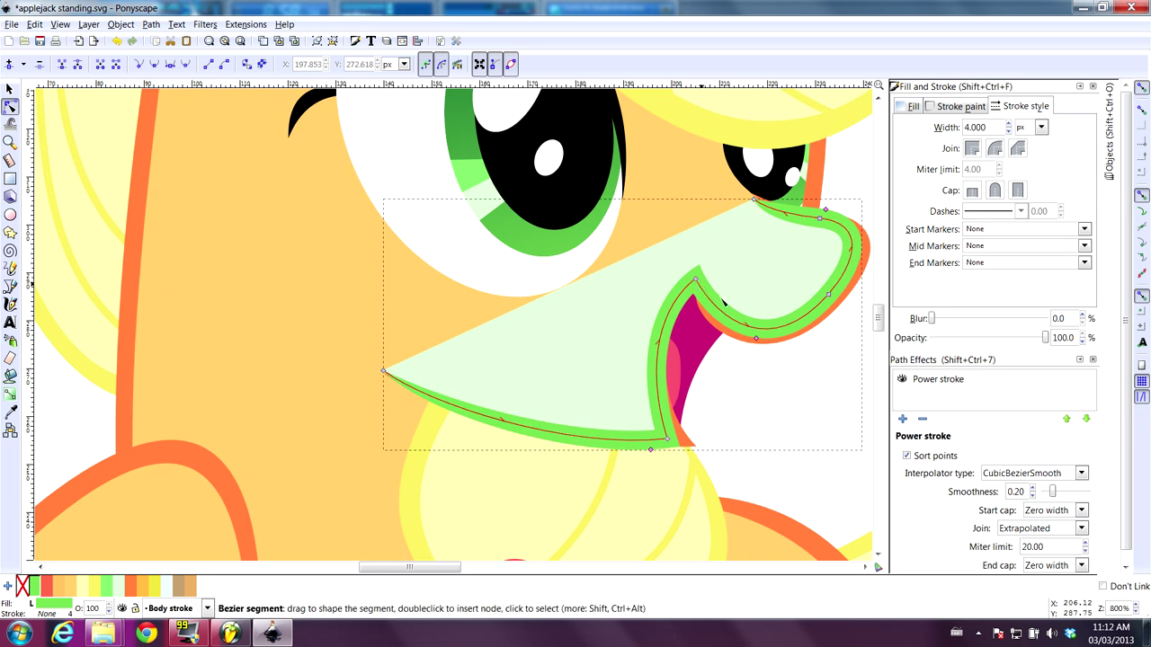
mouse_move(827, 295)
left_mouse_down()
mouse_move(797, 276)
mouse_move(836, 303)
left_mouse_up()
Delete the pale green fill shape linked to the muzzle outline
left_click(725, 270)
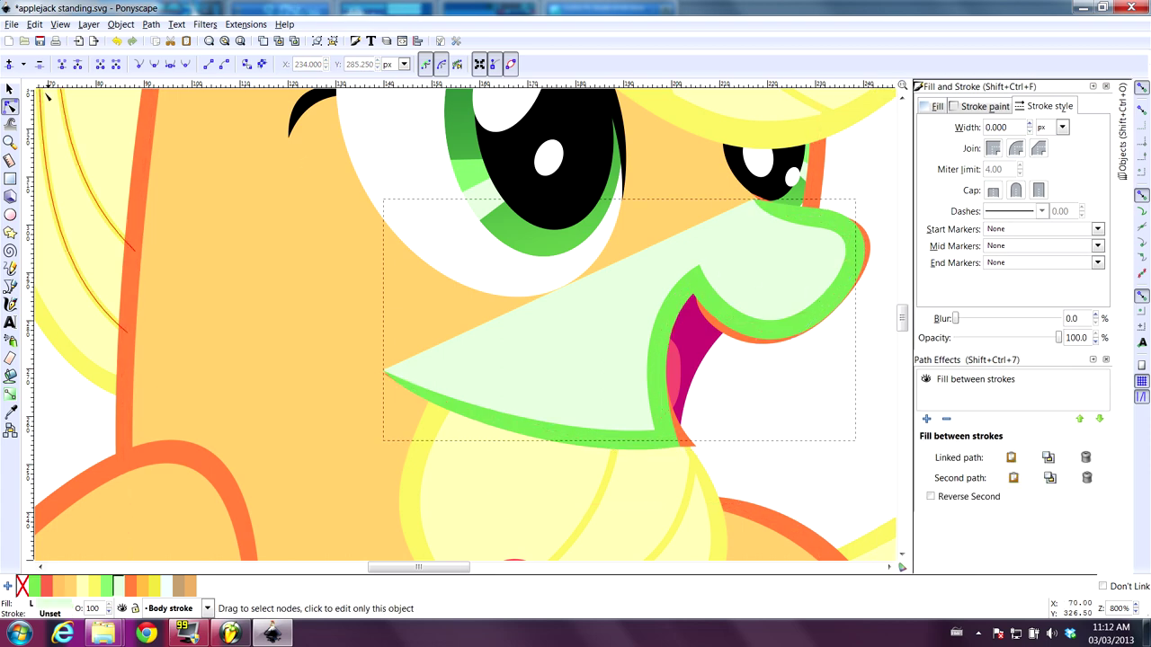
left_click(10, 89)
key("Delete")
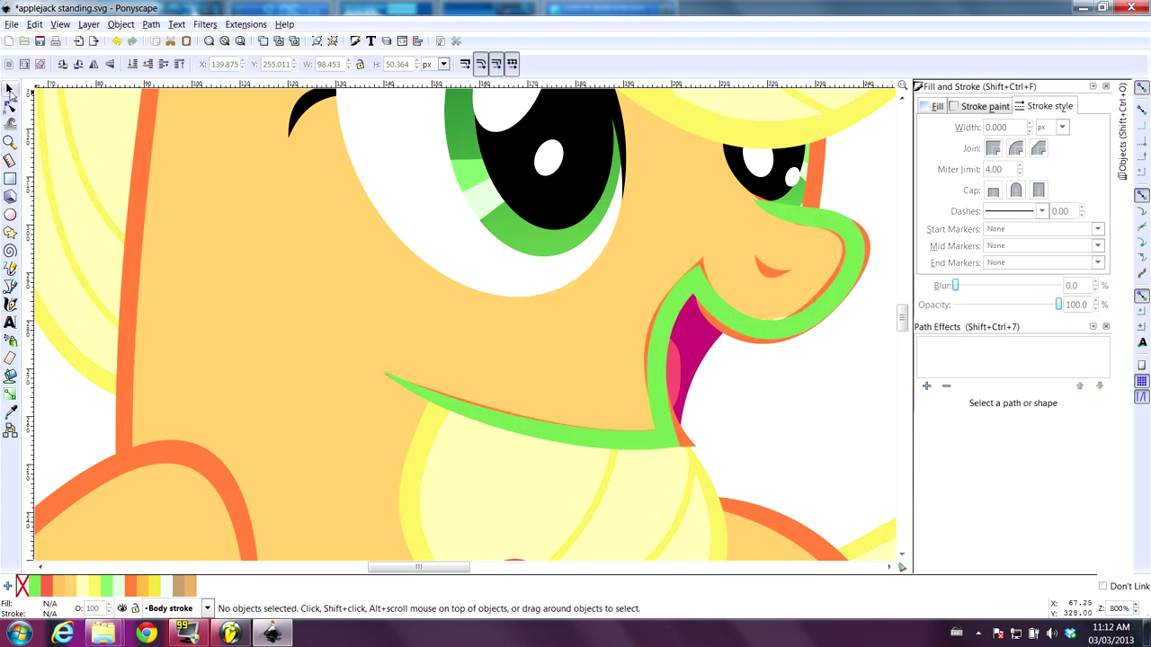
Draw a curved open path about 11 px wide and 52 px tall near the back of the head, with a green stroke
left_click(10, 286)
left_click(241, 126)
left_click_drag(241, 126, 179, 304)
left_click(191, 367)
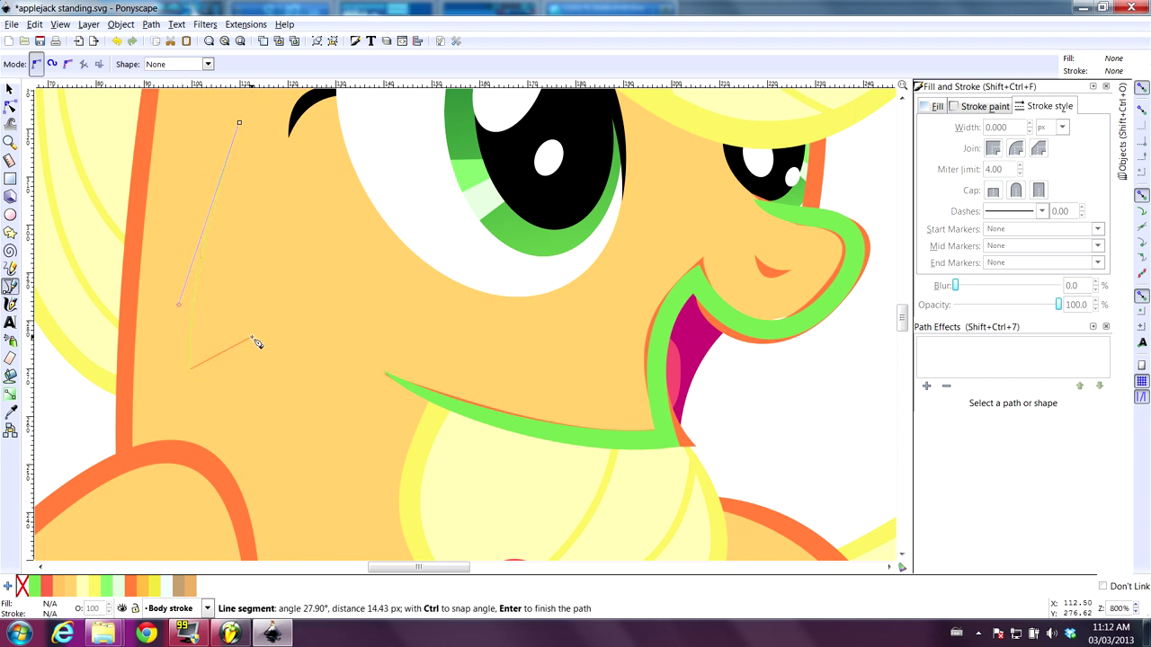
right_click(256, 342)
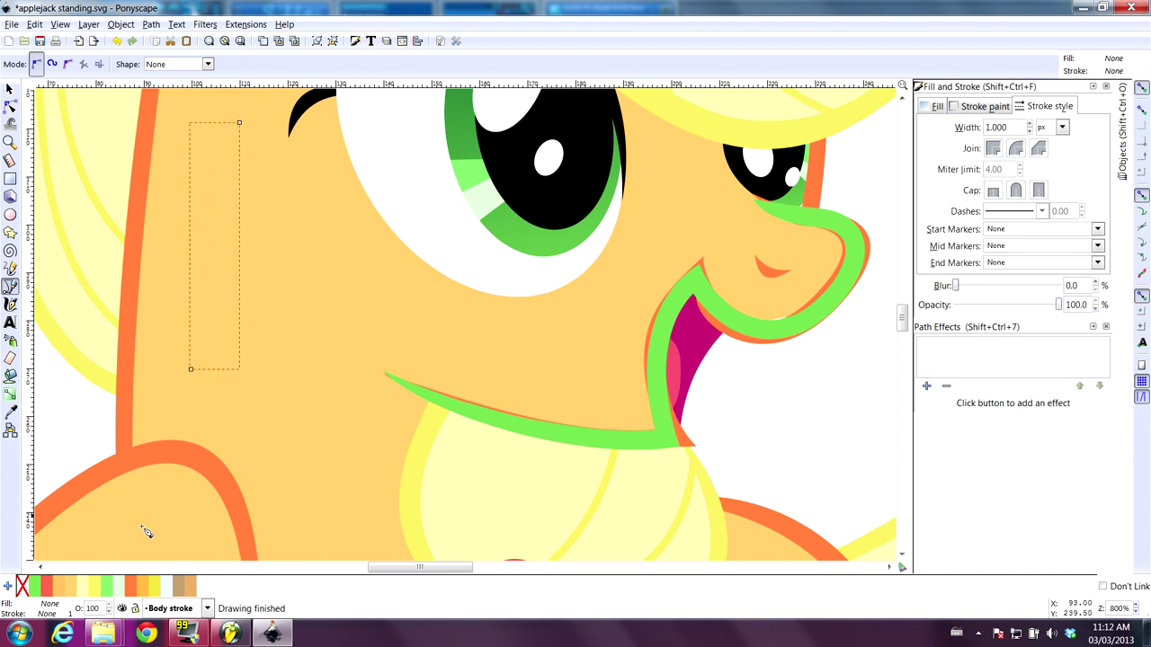
left_click(36, 589, "shift")
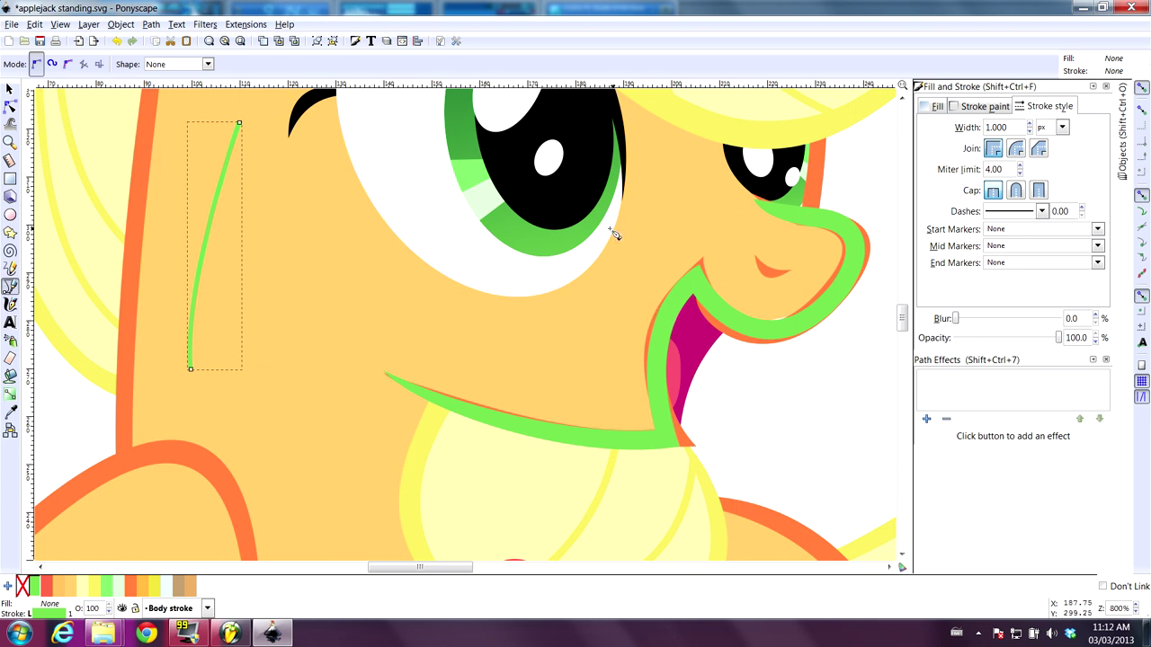
Create a Fill between strokes shape from the new curved path and the muzzle outline, and lower it beneath both
left_click(10, 88)
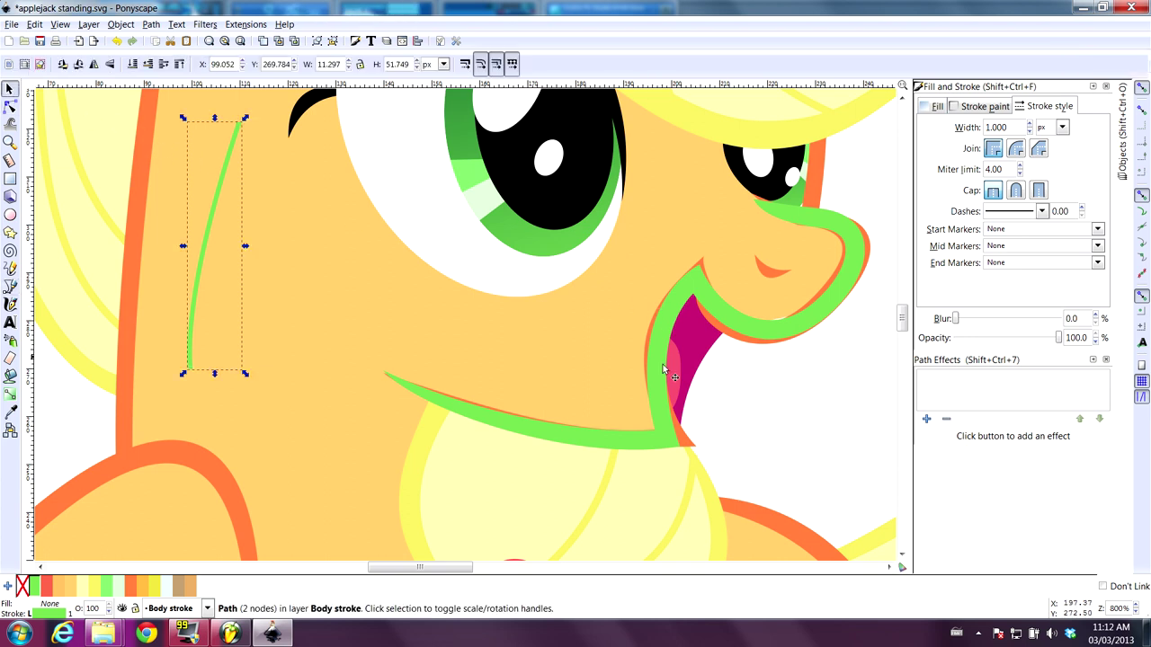
left_click(665, 369, "shift")
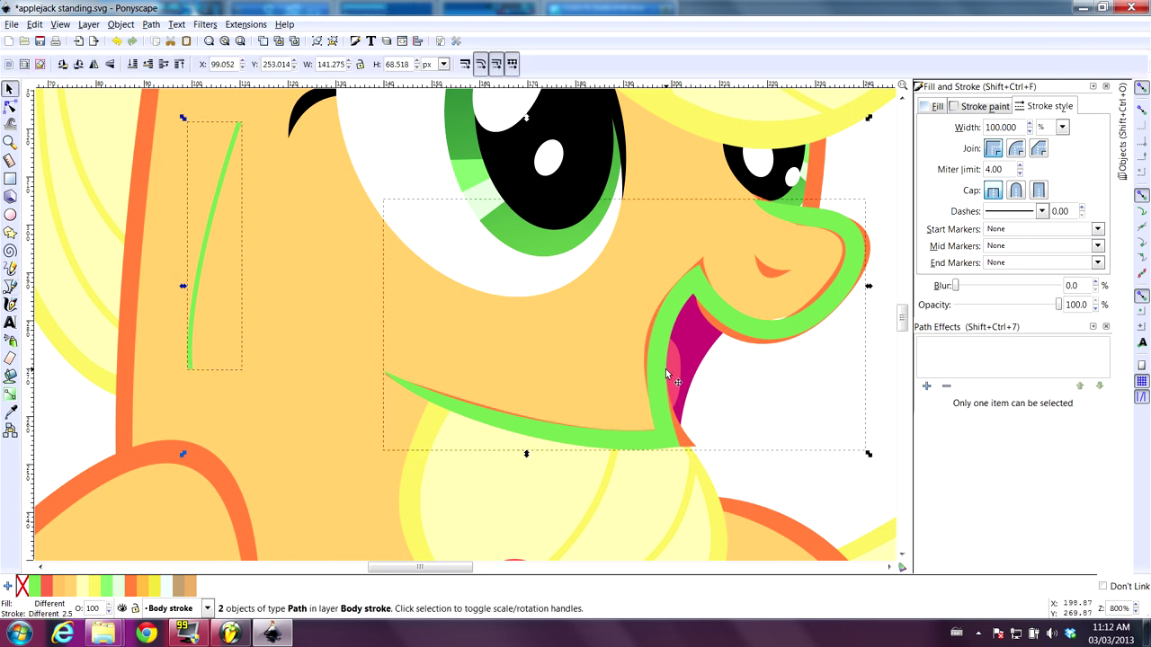
key("ctrl+alt+f")
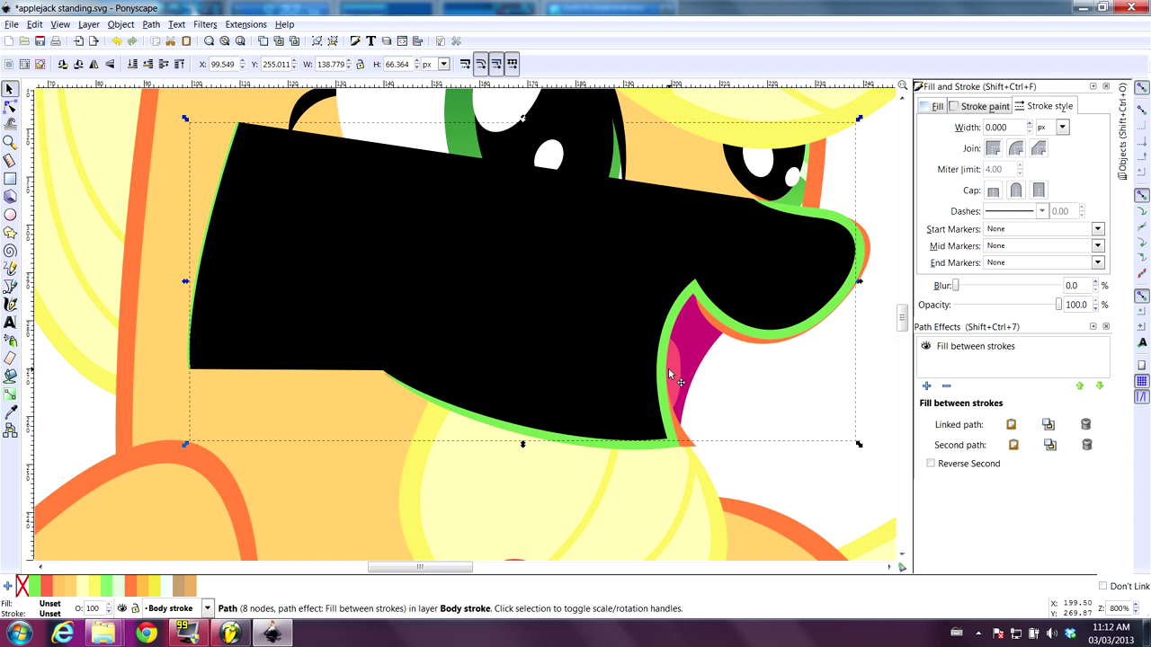
key("Page_Down")
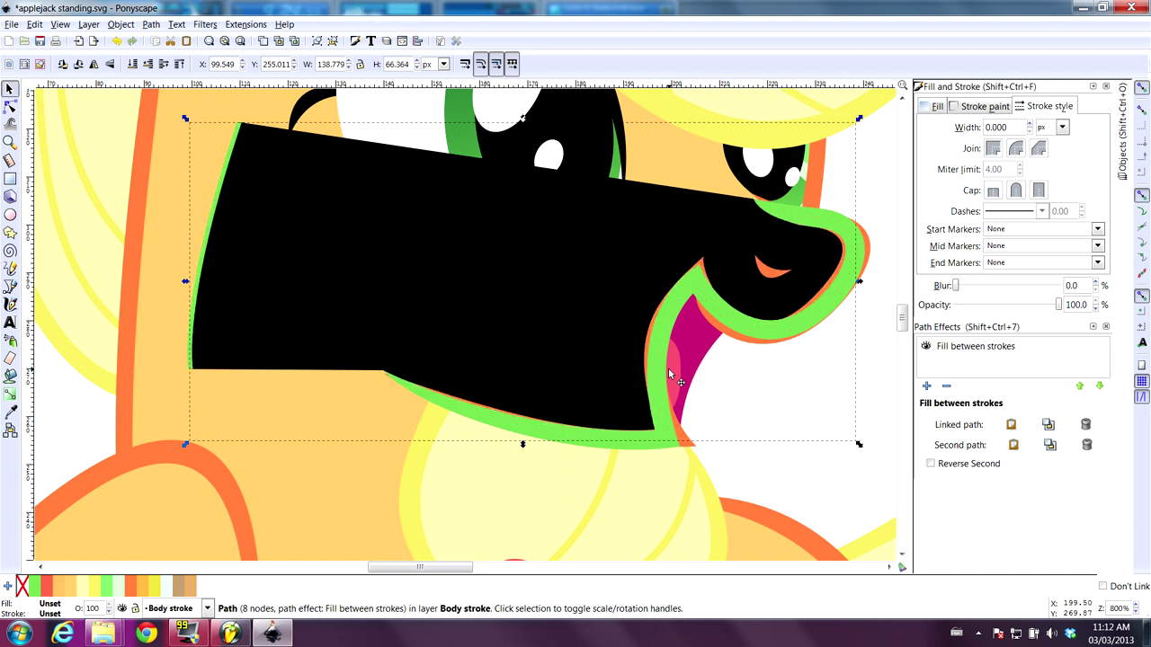
key("Page_Down")
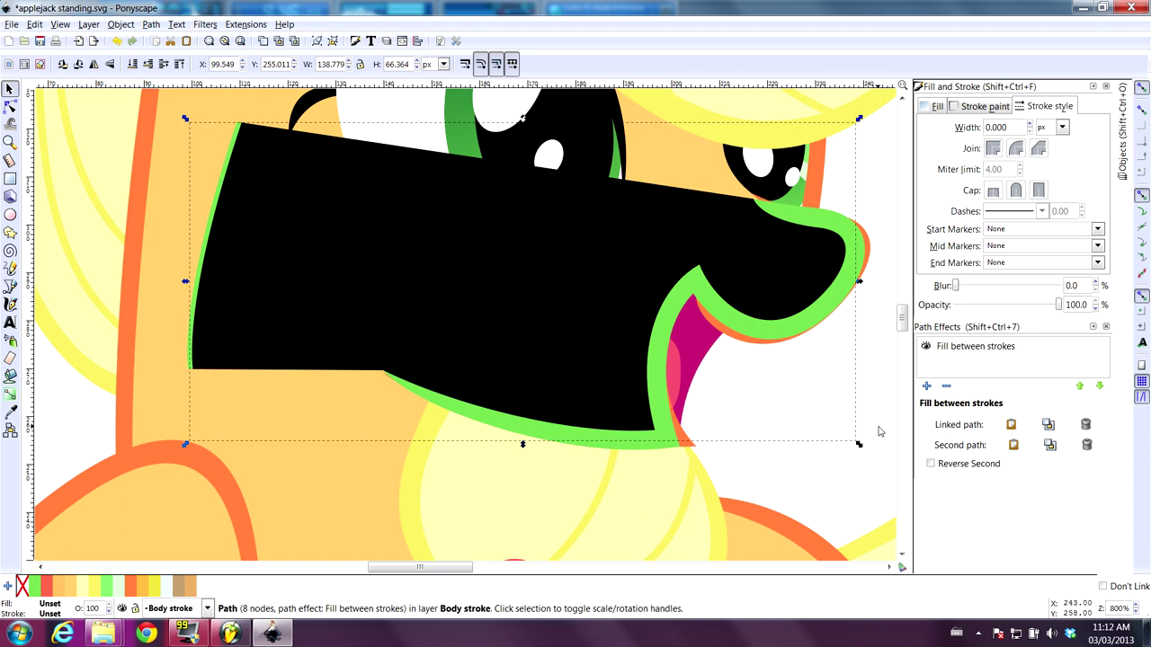
Compare the linked fill with Reverse Second on and off, leaving the option off
left_click(930, 463)
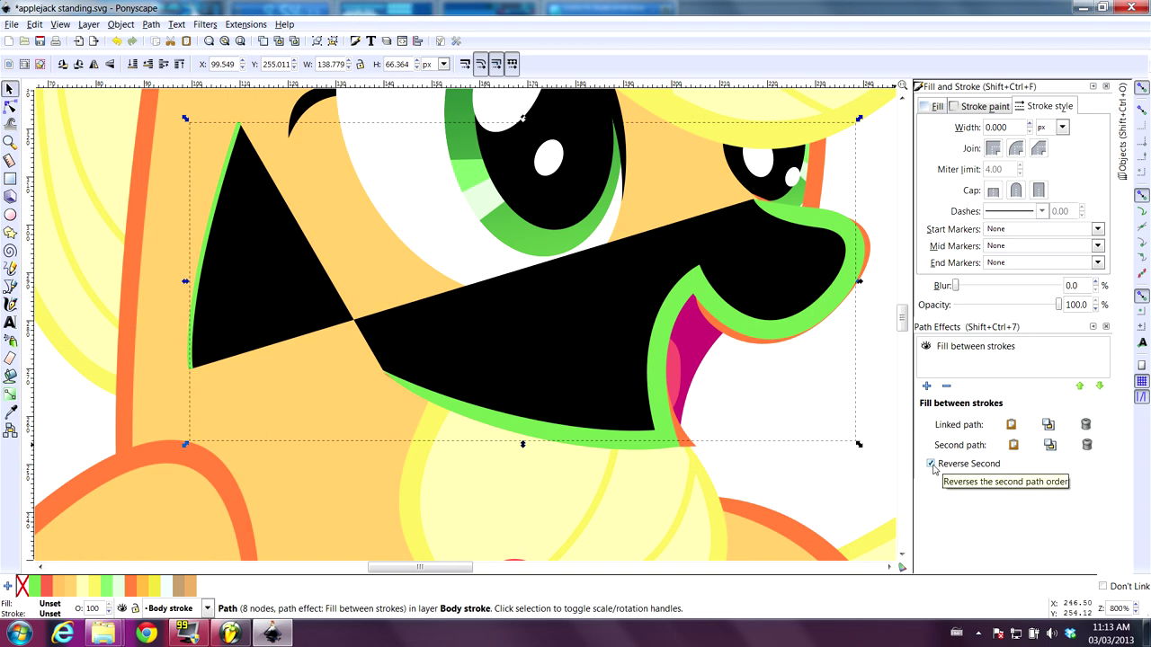
left_click(931, 465)
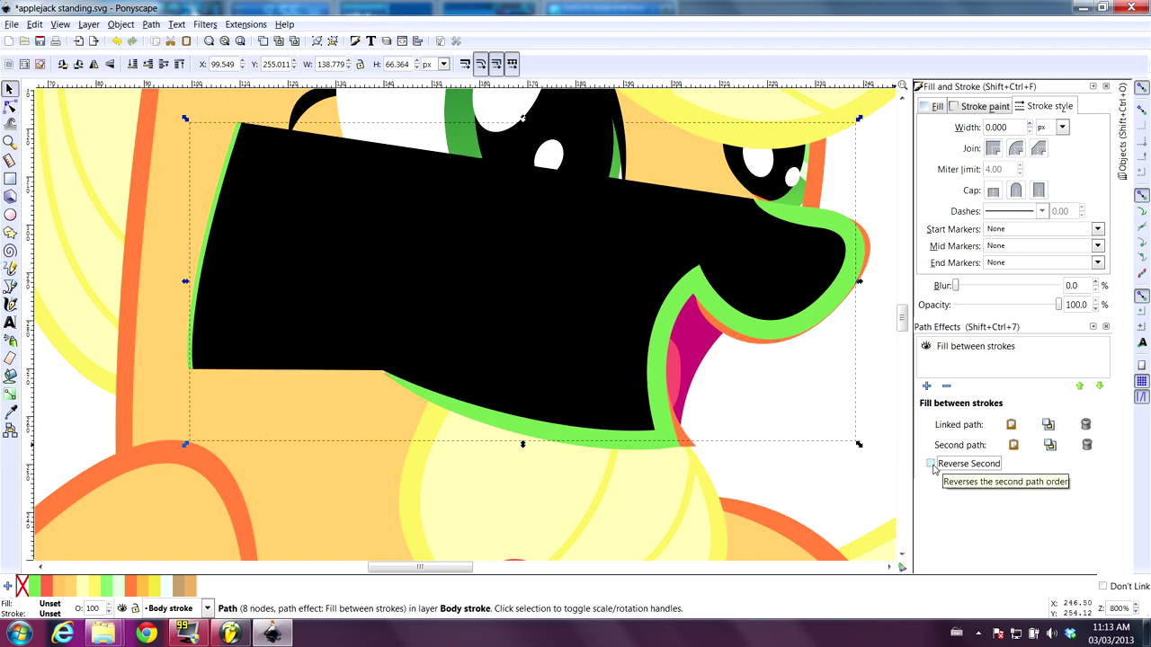